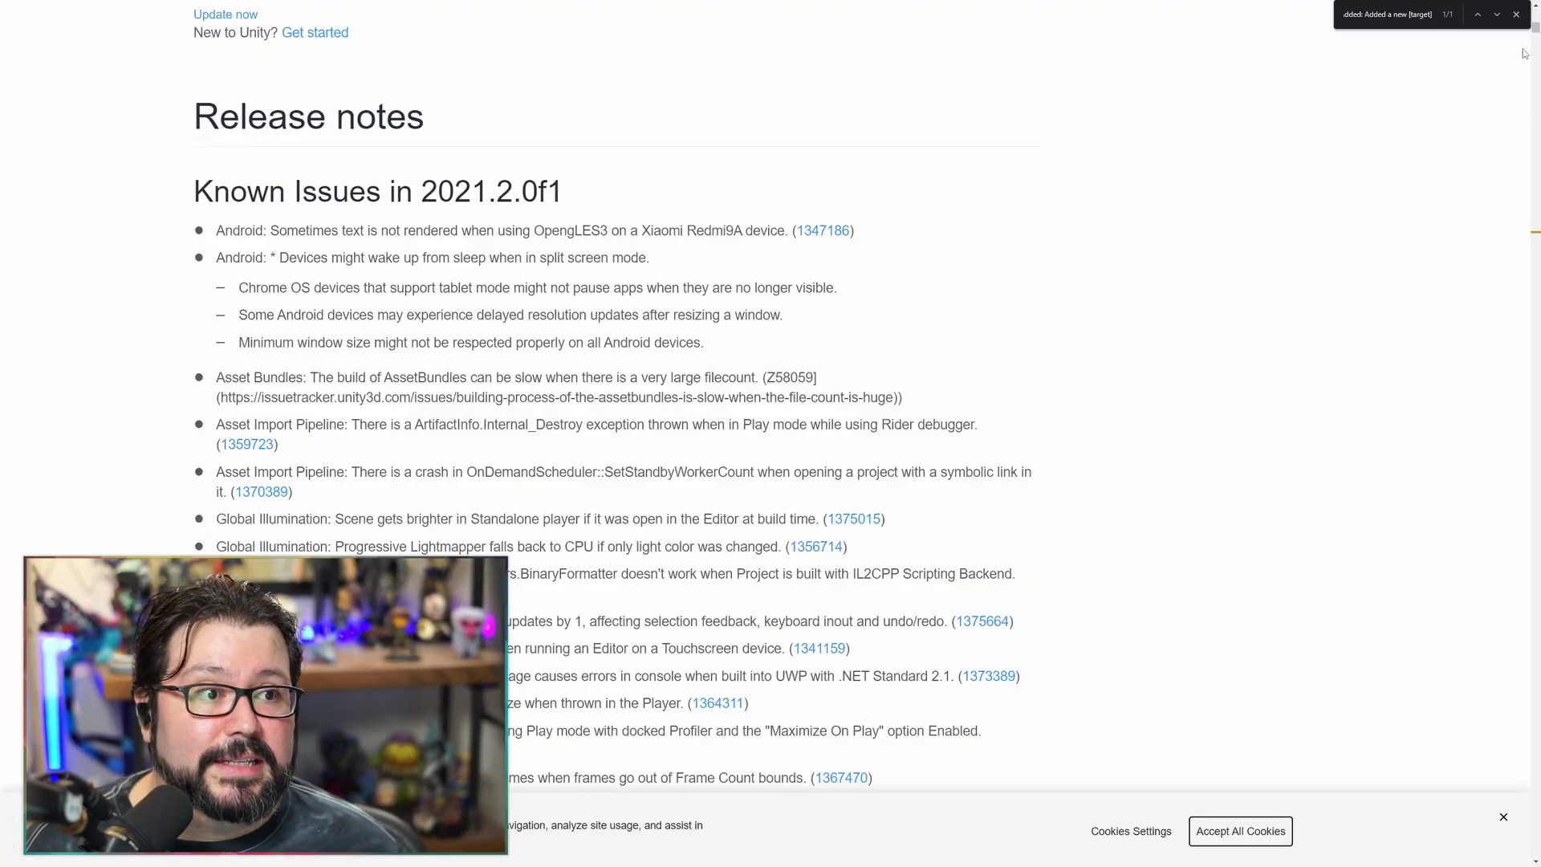
Find the Shadergraph Built-In target release note, then switch to Unity Hub's Installs page.
{"action": "left_click_drag", "start_coordinate": [1535, 31], "coordinate": [1522, 238]}
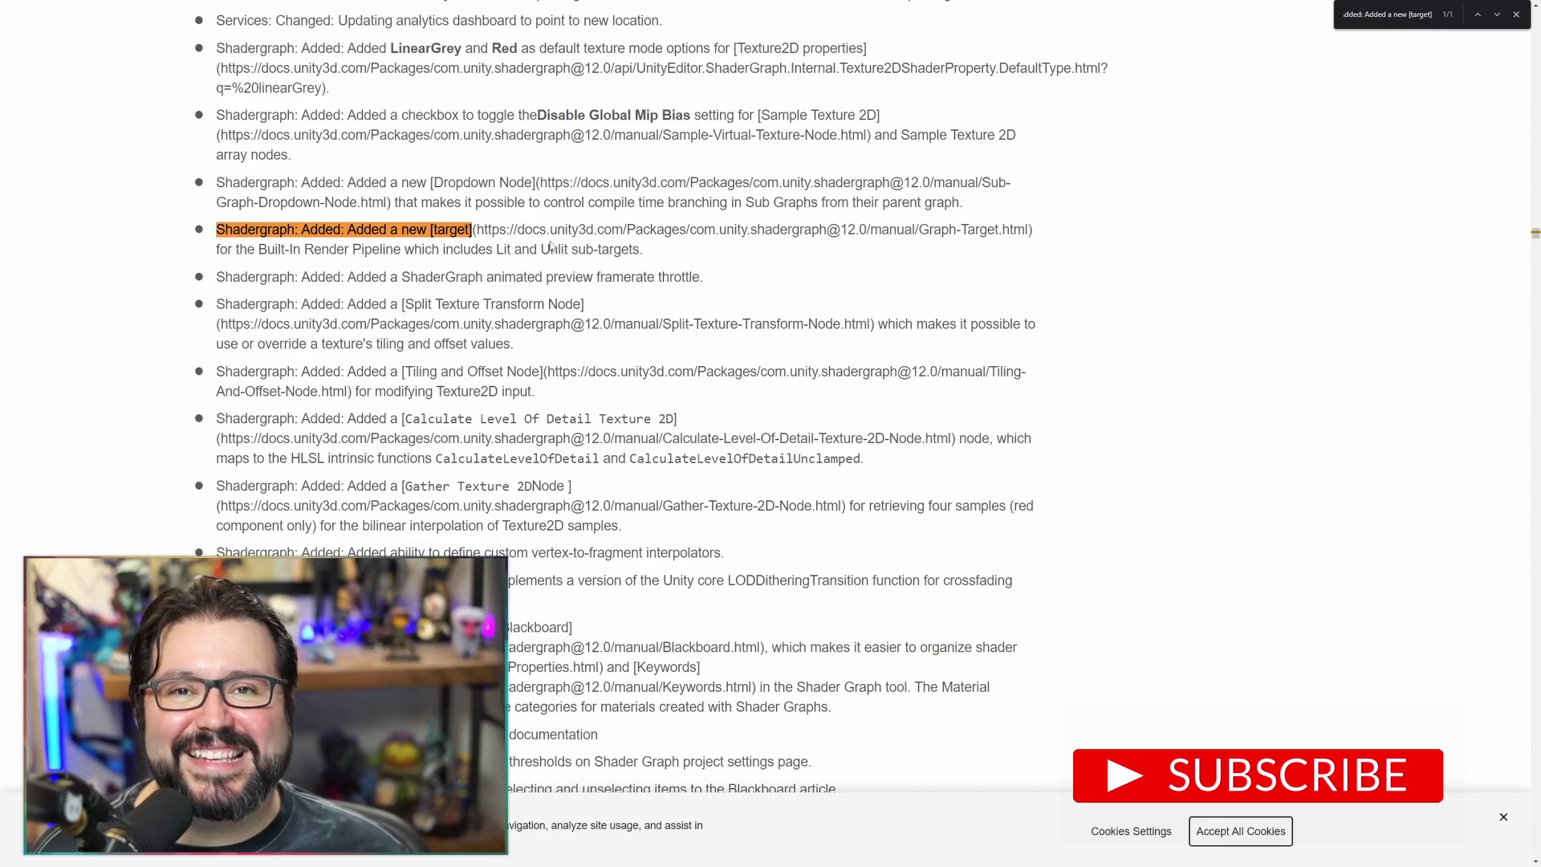
{"action": "key", "text": "alt+Tab"}
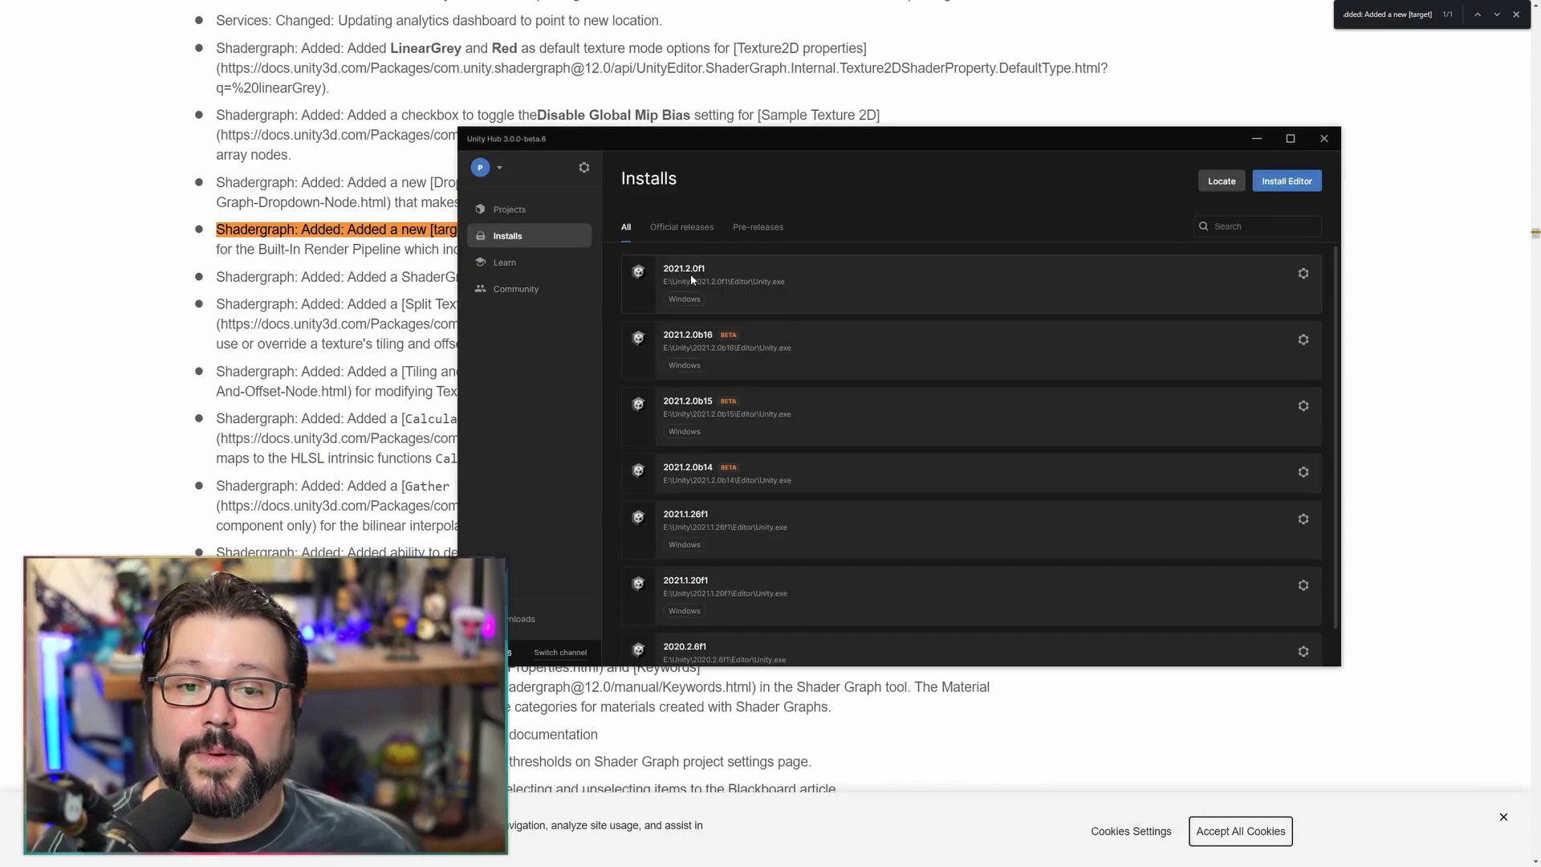
Create a new 3D Core project named TestShaderGraph in D:\UnityProjects.
{"action": "left_click", "coordinate": [509, 208]}
{"action": "left_click", "coordinate": [1262, 186]}
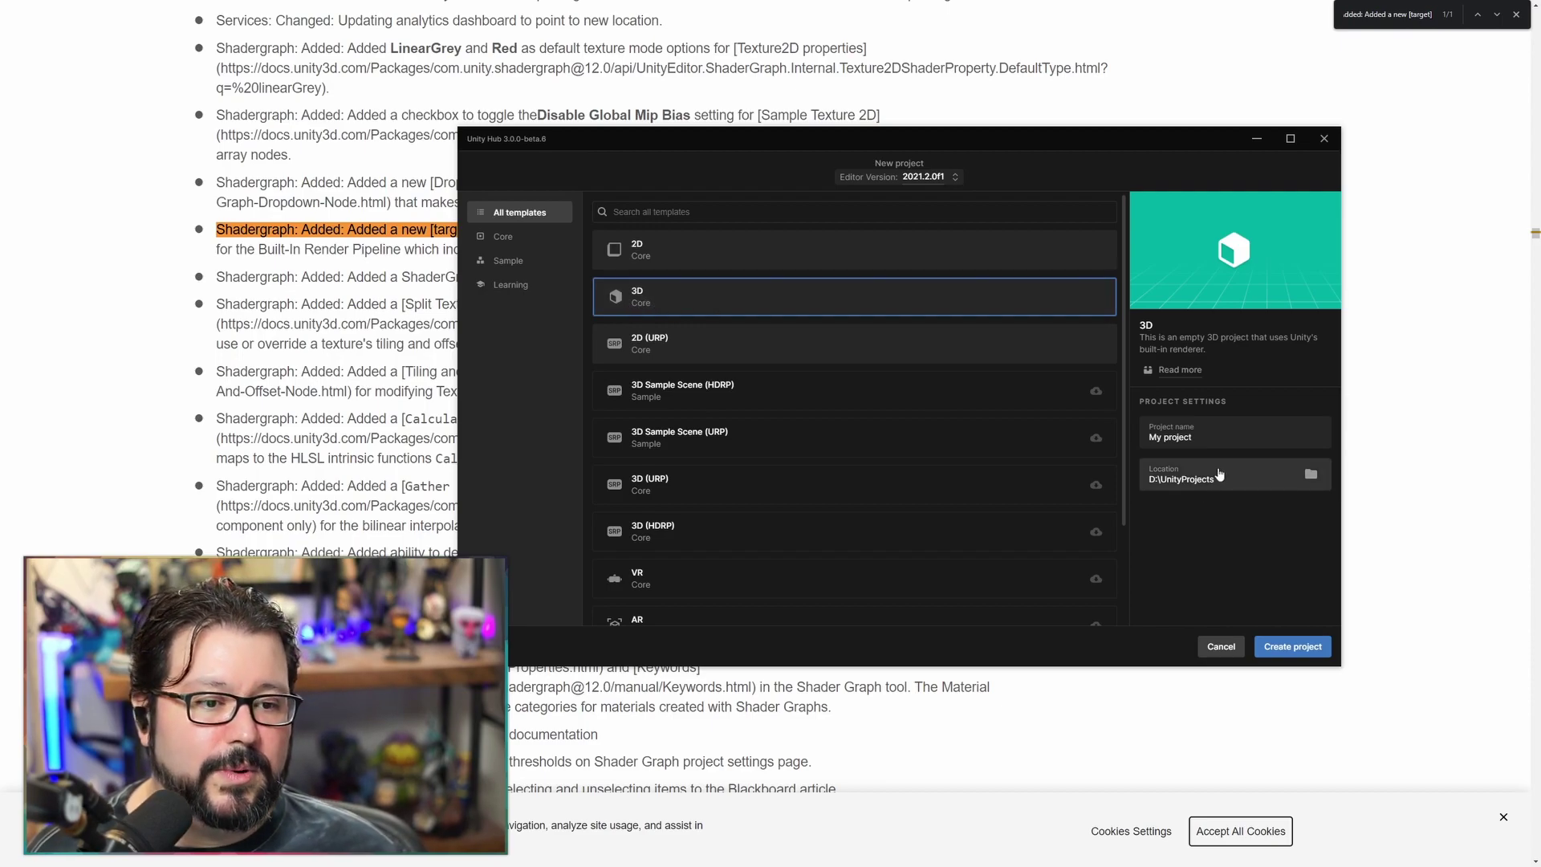
{"action": "left_click_drag", "start_coordinate": [1207, 437], "coordinate": [1109, 442]}
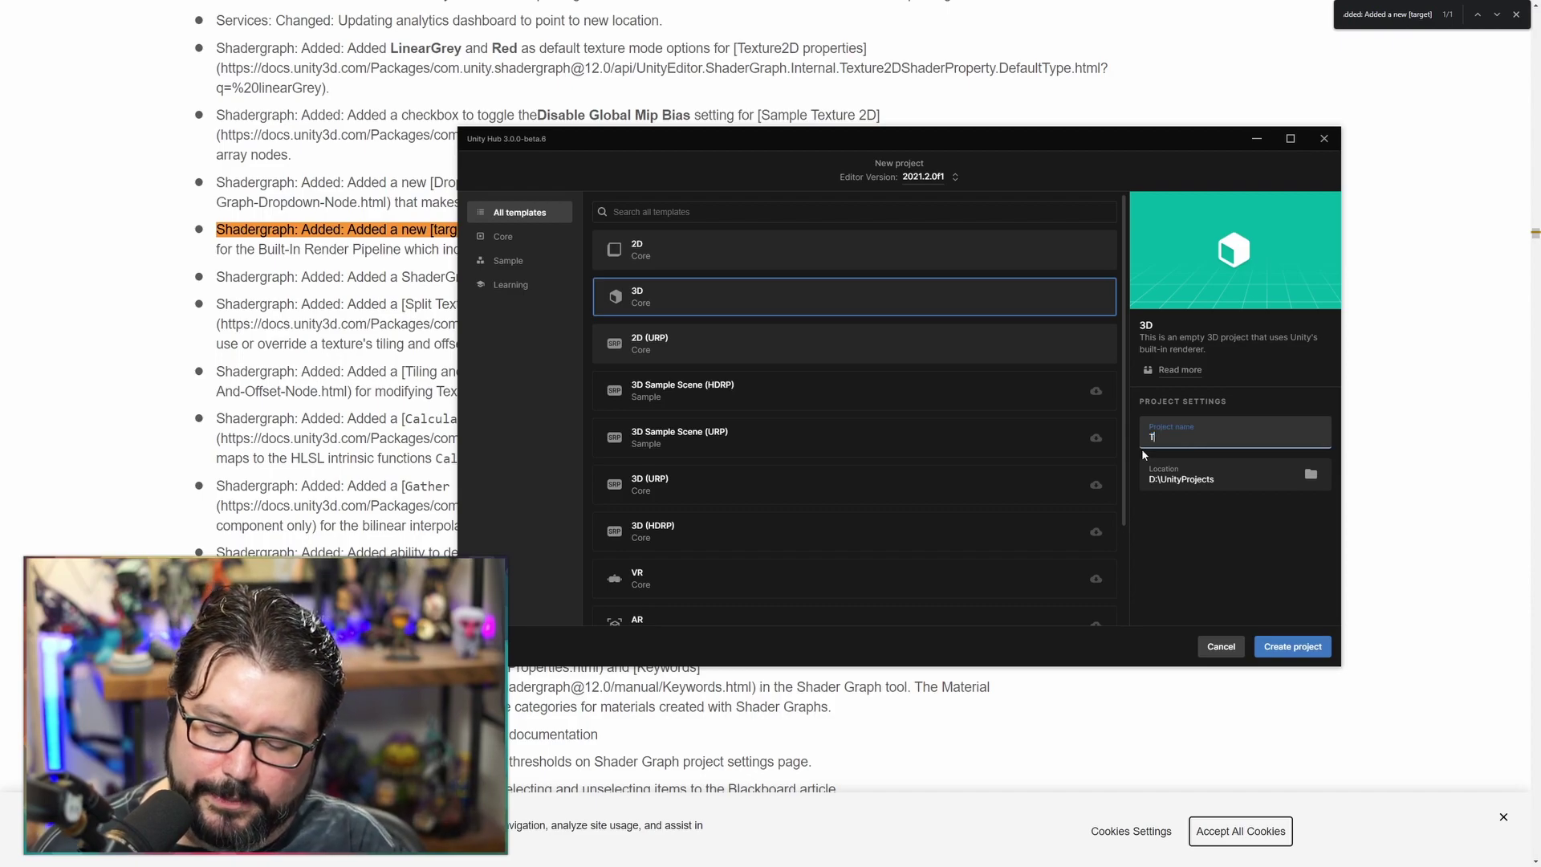
{"action": "type", "text": "TestShaderGraph"}
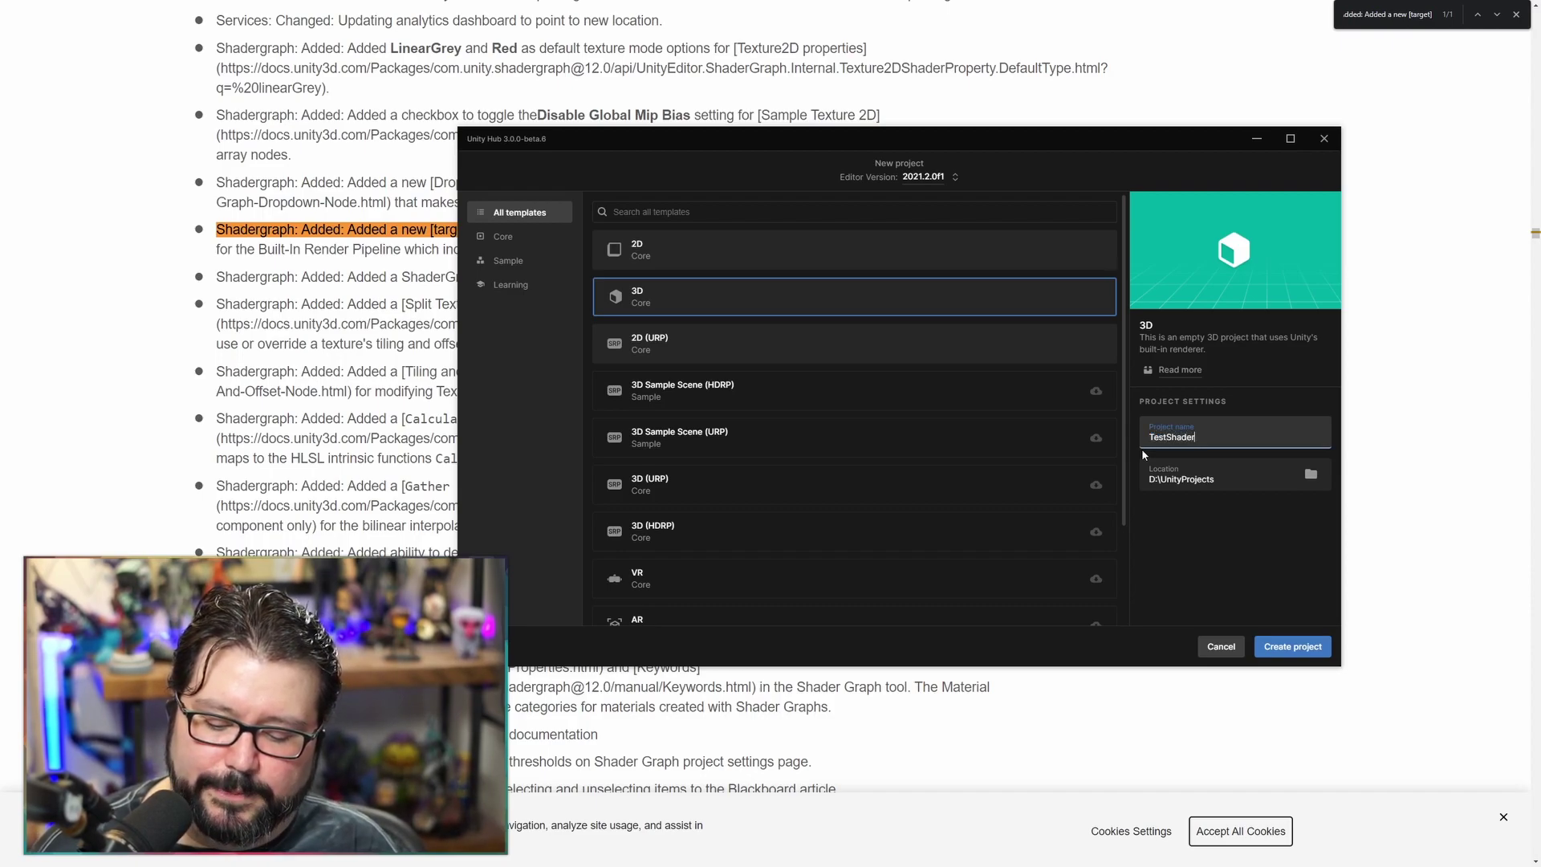
{"action": "left_click", "coordinate": [1306, 651]}
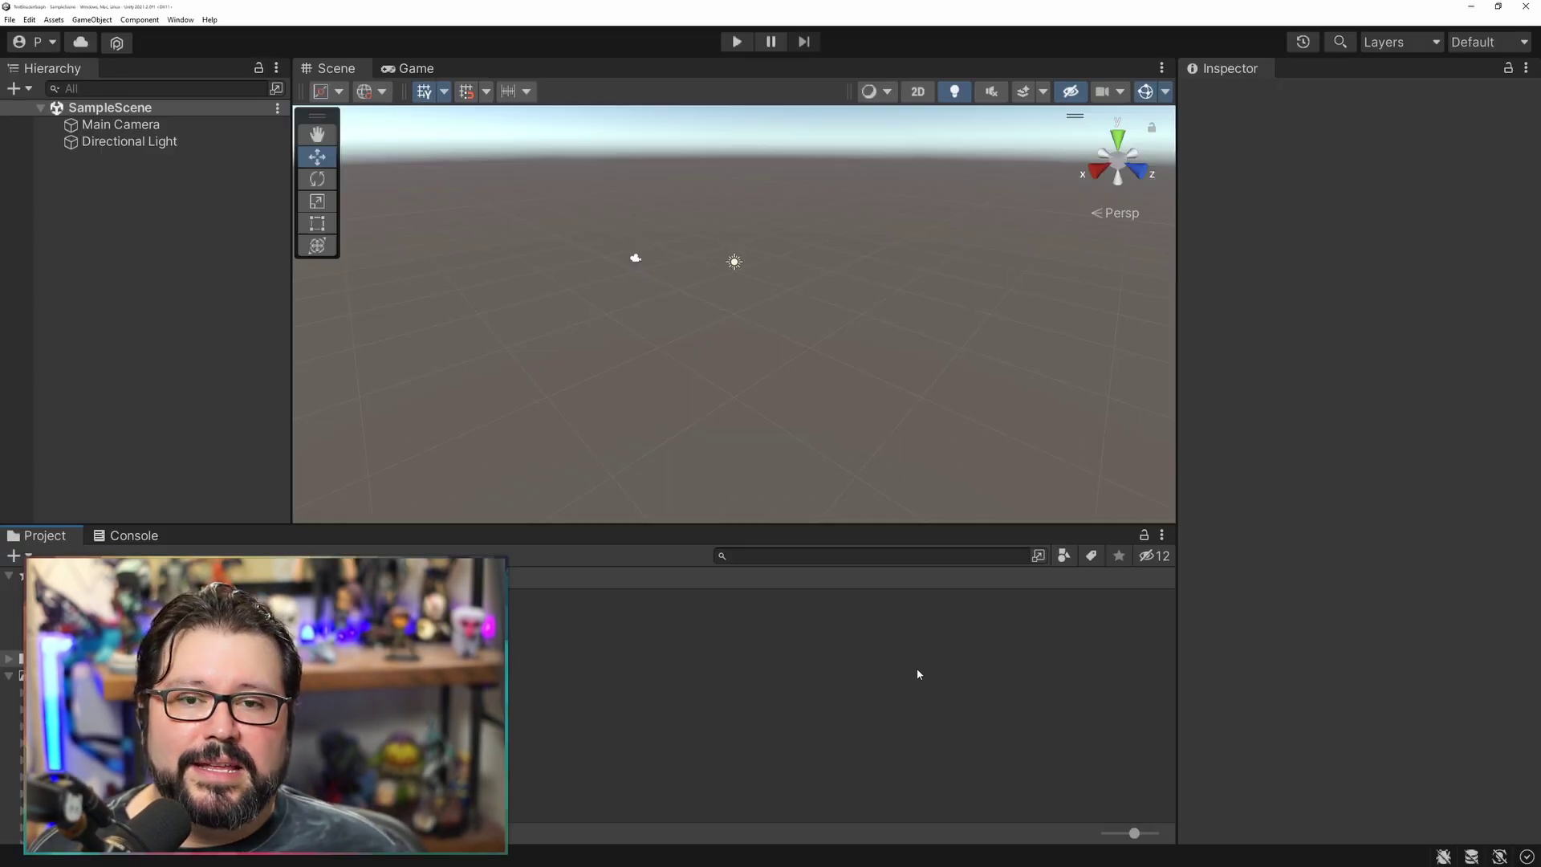
{"action": "right_click", "coordinate": [918, 681]}
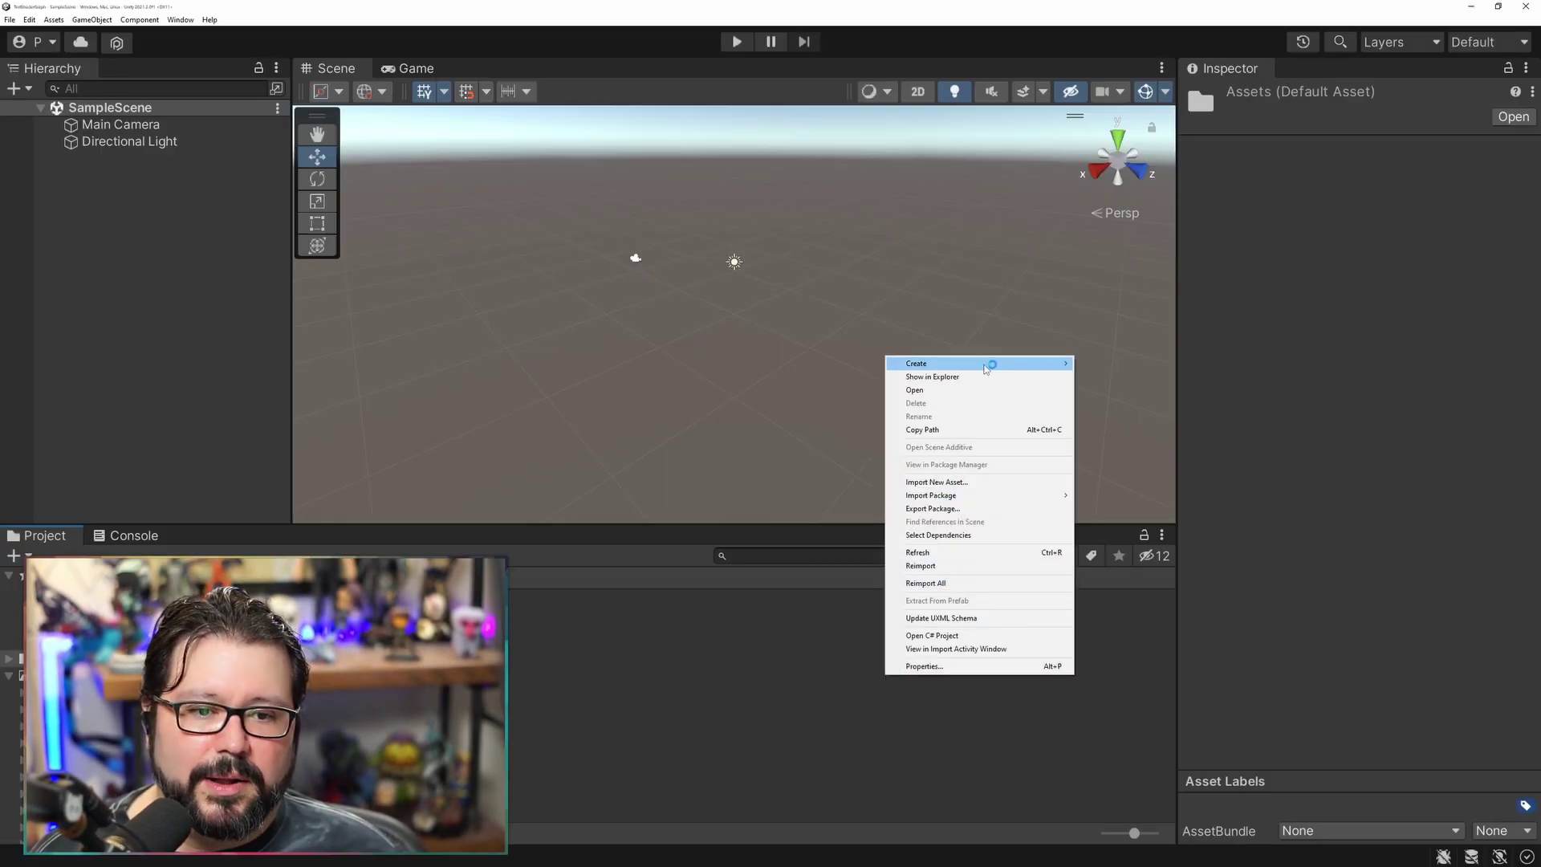
{"action": "mouse_move", "coordinate": [987, 366]}
{"action": "mouse_move", "coordinate": [1112, 367]}
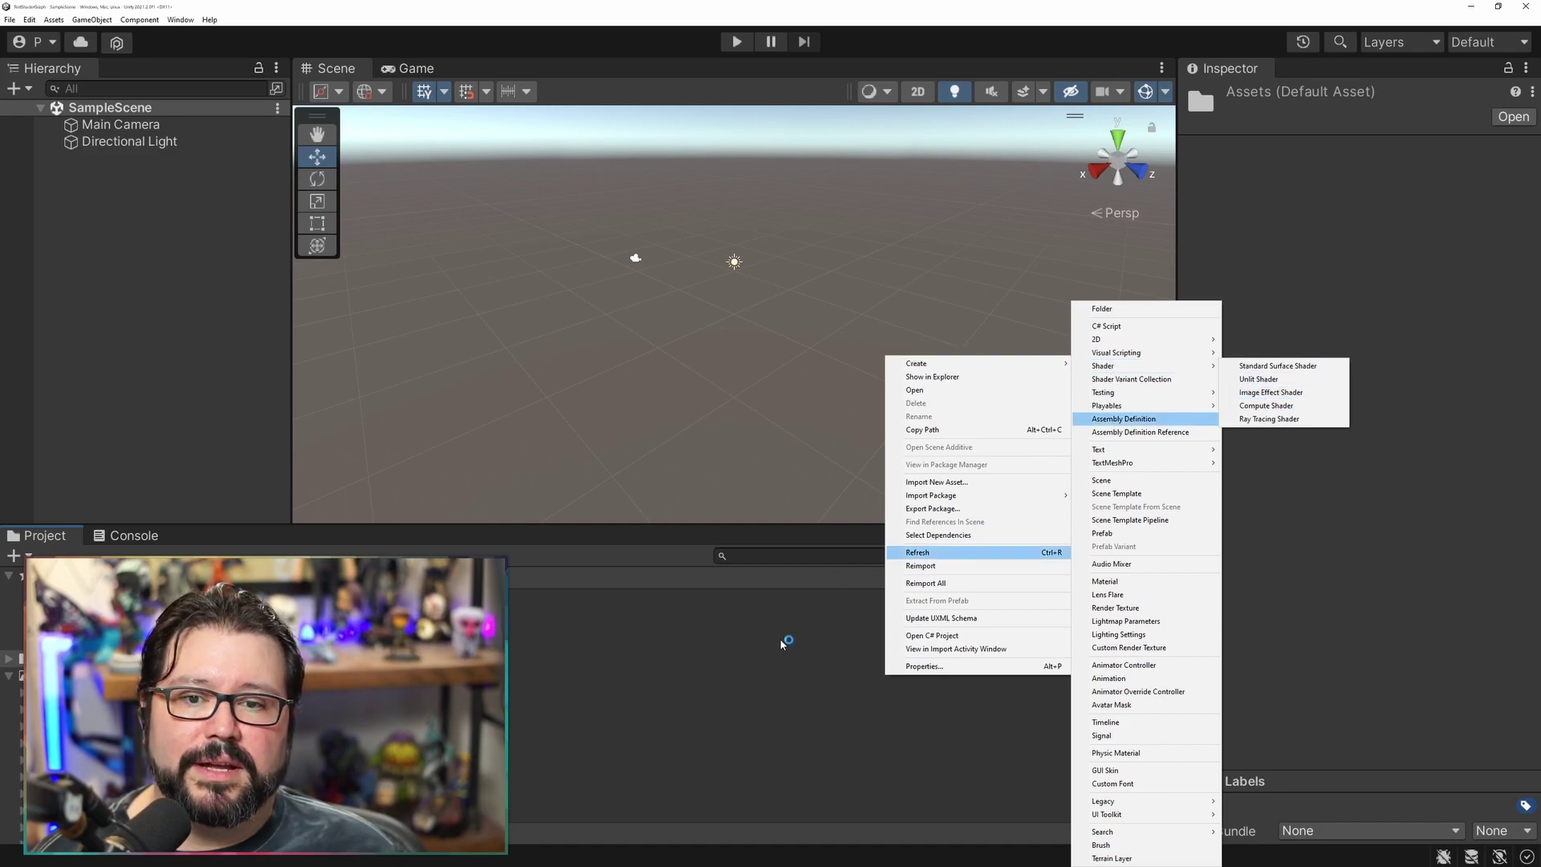
{"action": "left_click", "coordinate": [809, 624]}
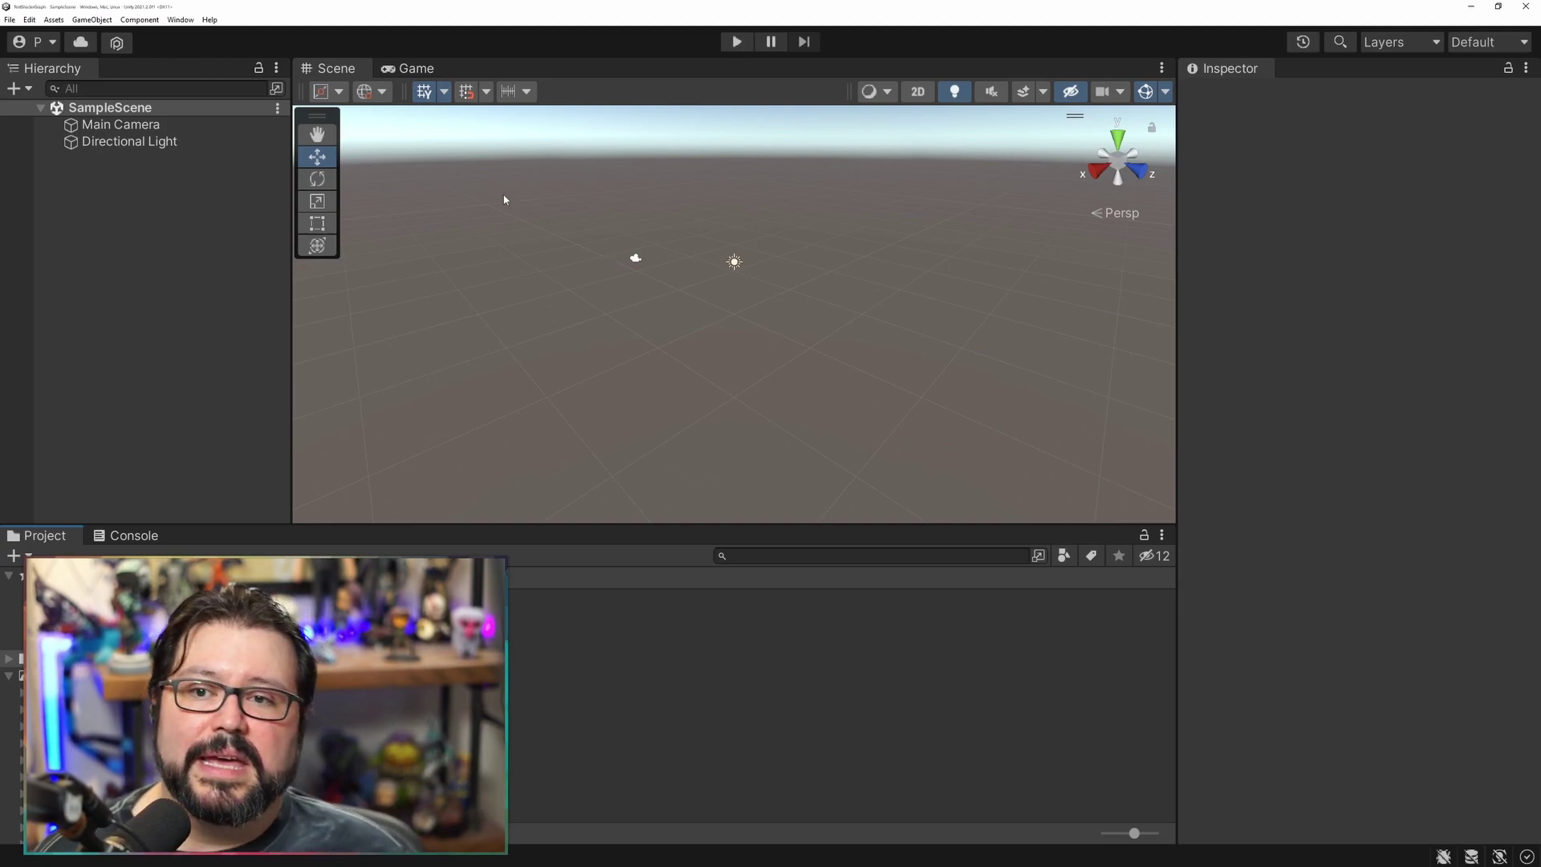
Install the Shader Graph 12.1.0 package from the Unity Registry in Package Manager.
{"action": "left_click", "coordinate": [181, 19]}
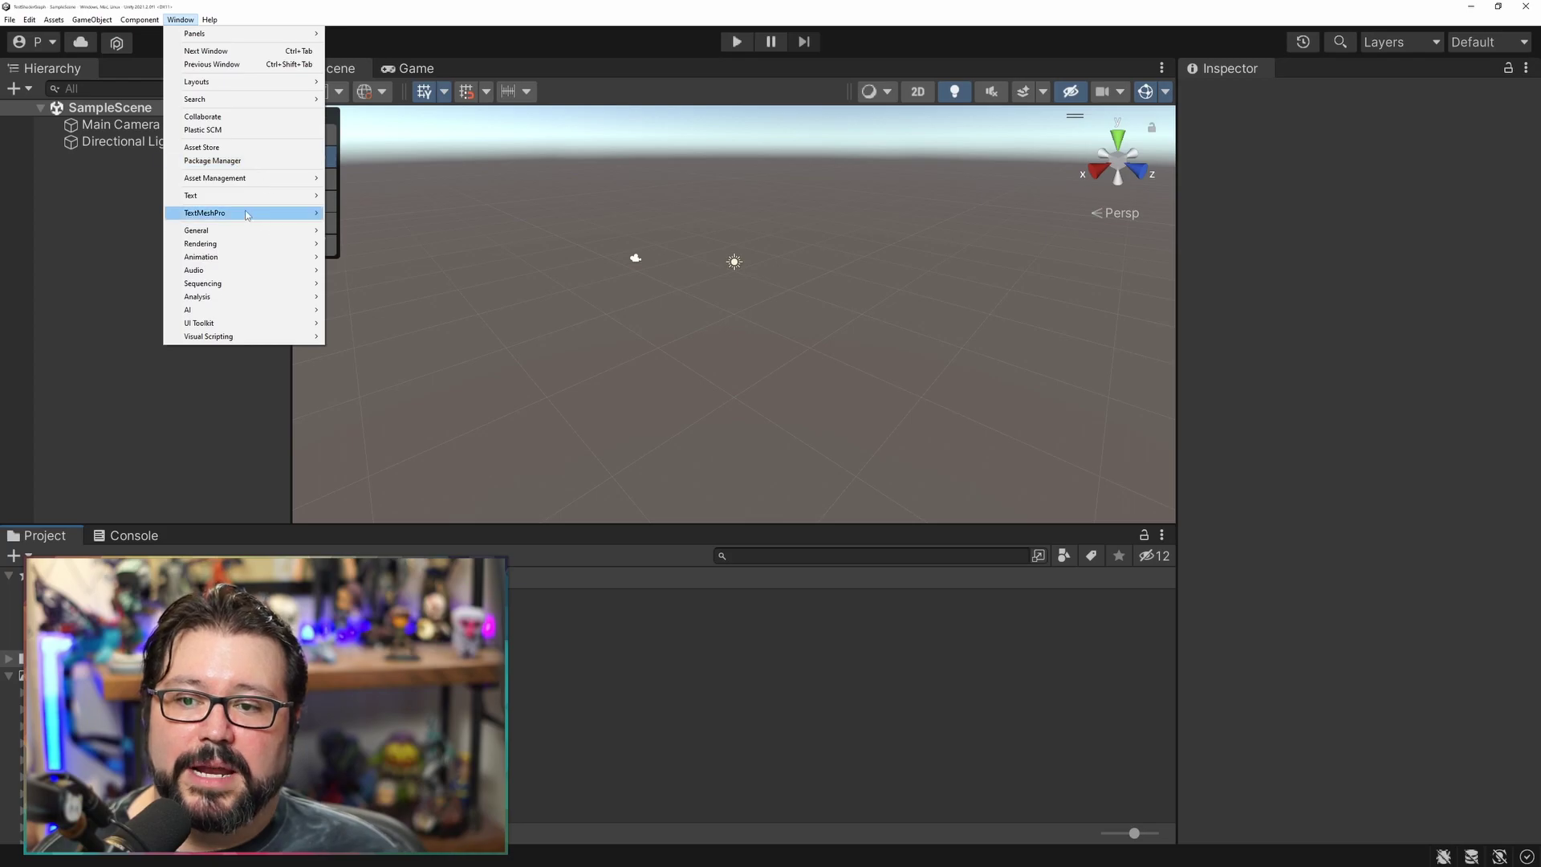
{"action": "left_click", "coordinate": [212, 160]}
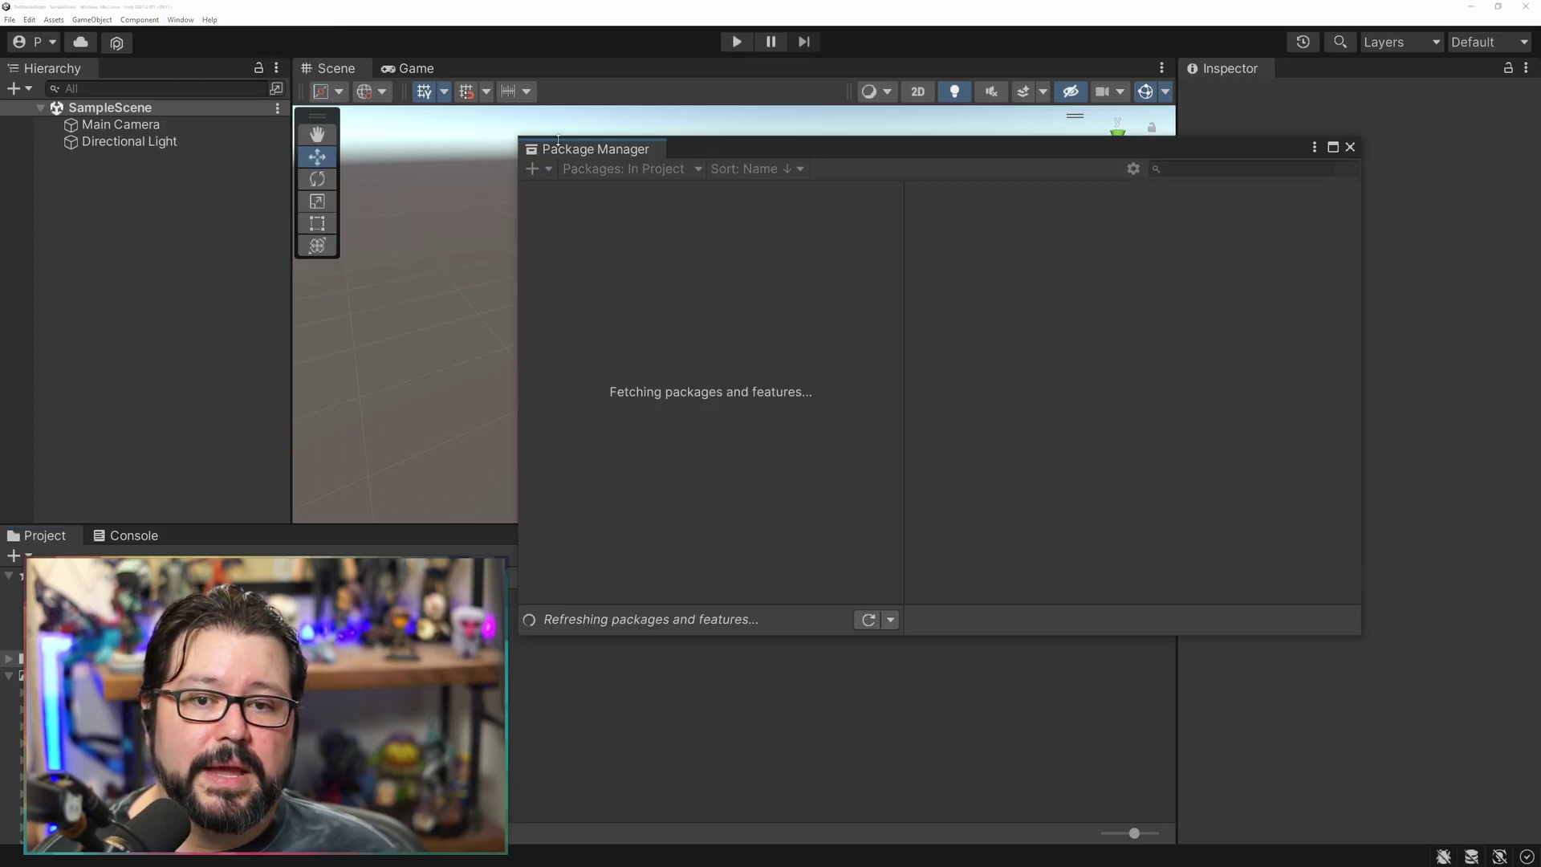
{"action": "left_click", "coordinate": [639, 168]}
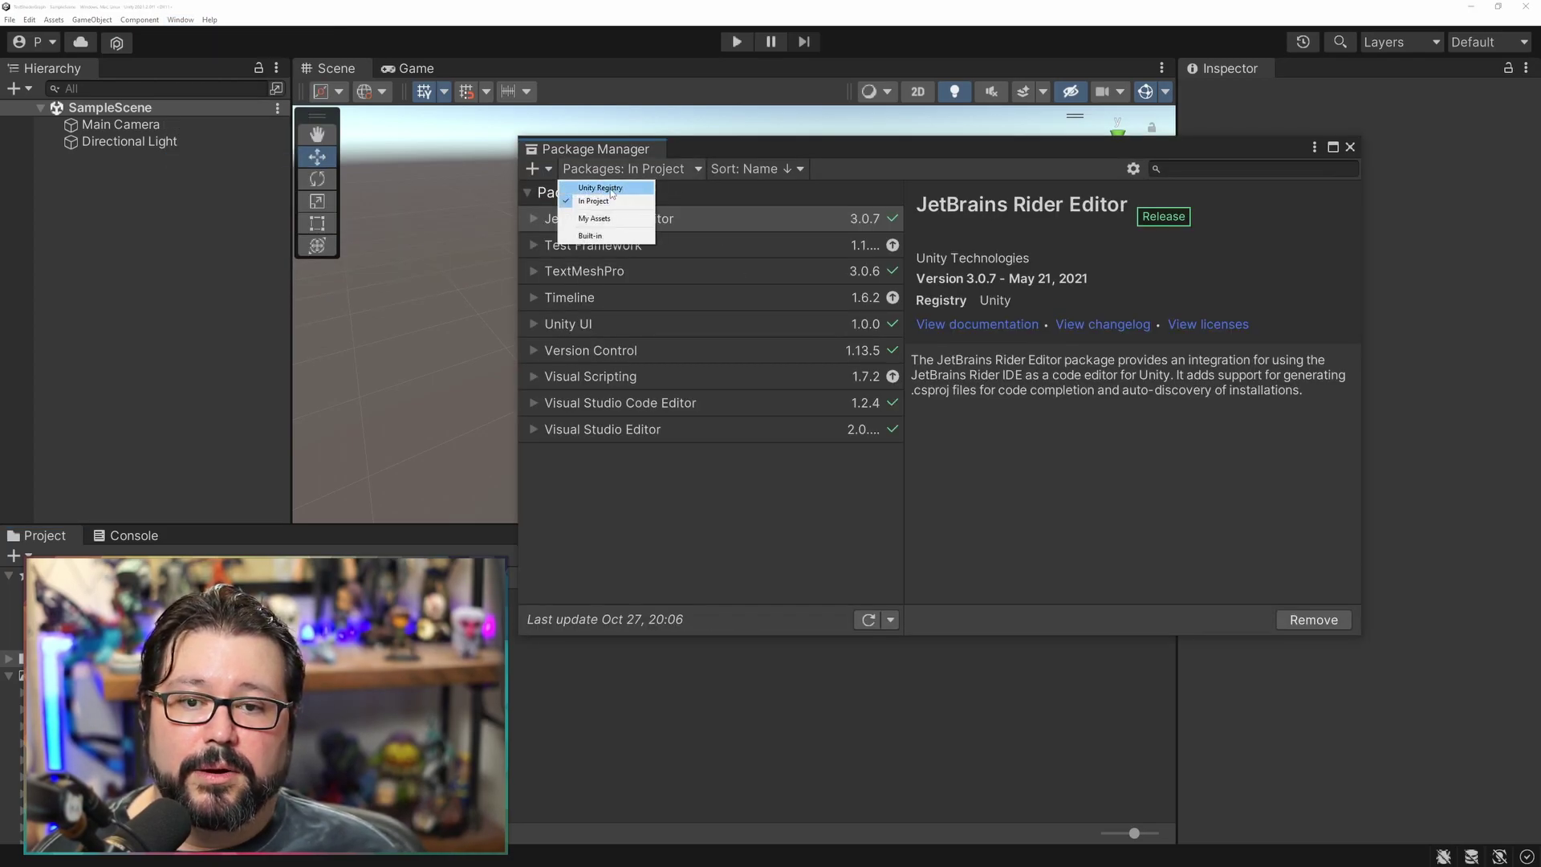
{"action": "left_click", "coordinate": [612, 190]}
{"action": "scroll", "coordinate": [795, 393], "scroll_direction": "down", "scroll_amount": 15}
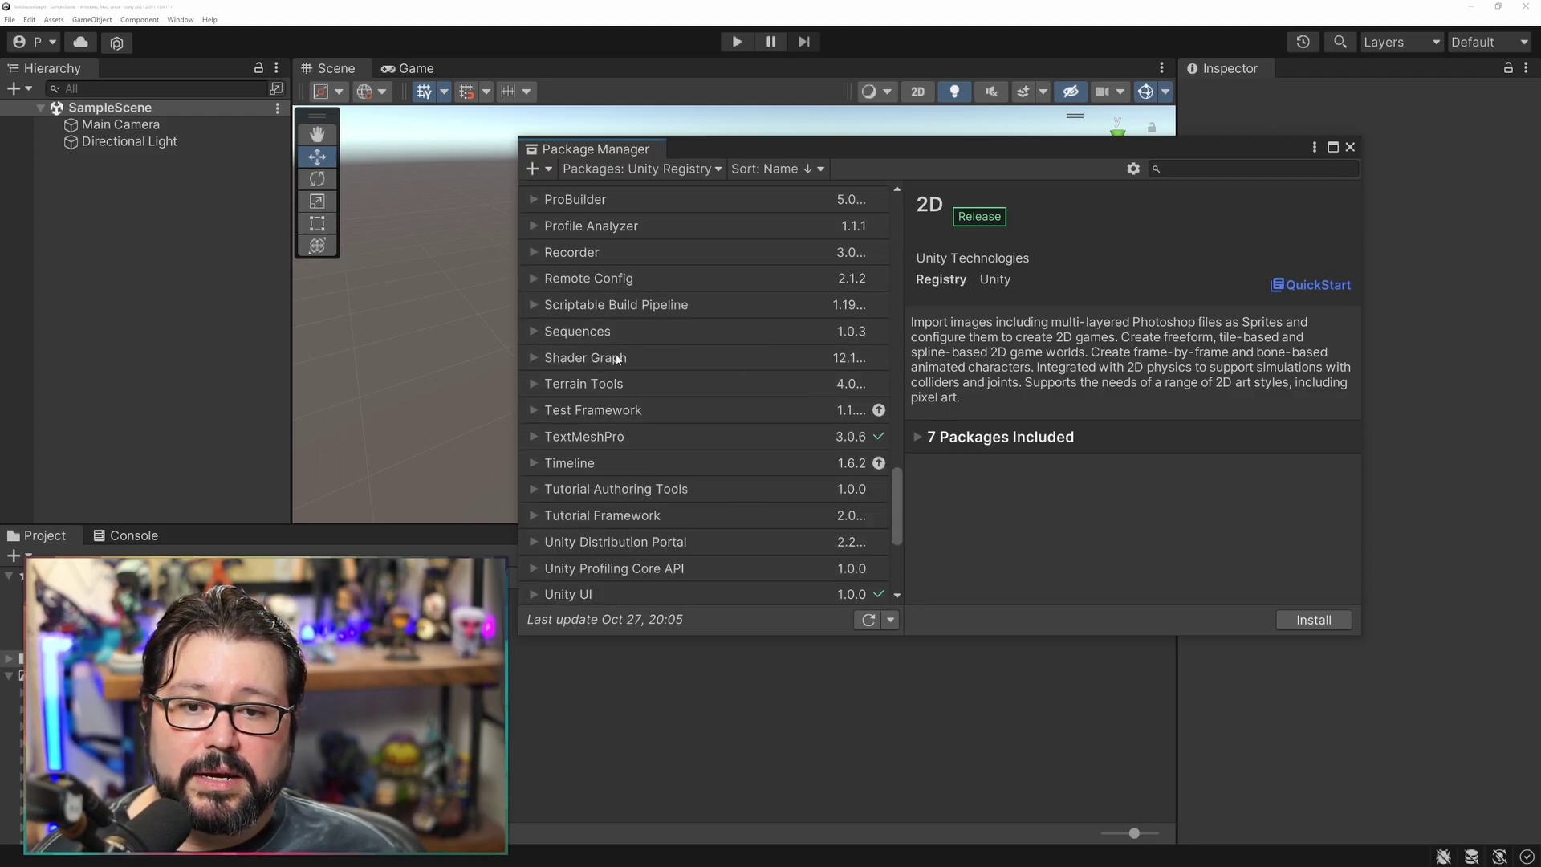
{"action": "left_click", "coordinate": [618, 358]}
{"action": "left_click", "coordinate": [1297, 619]}
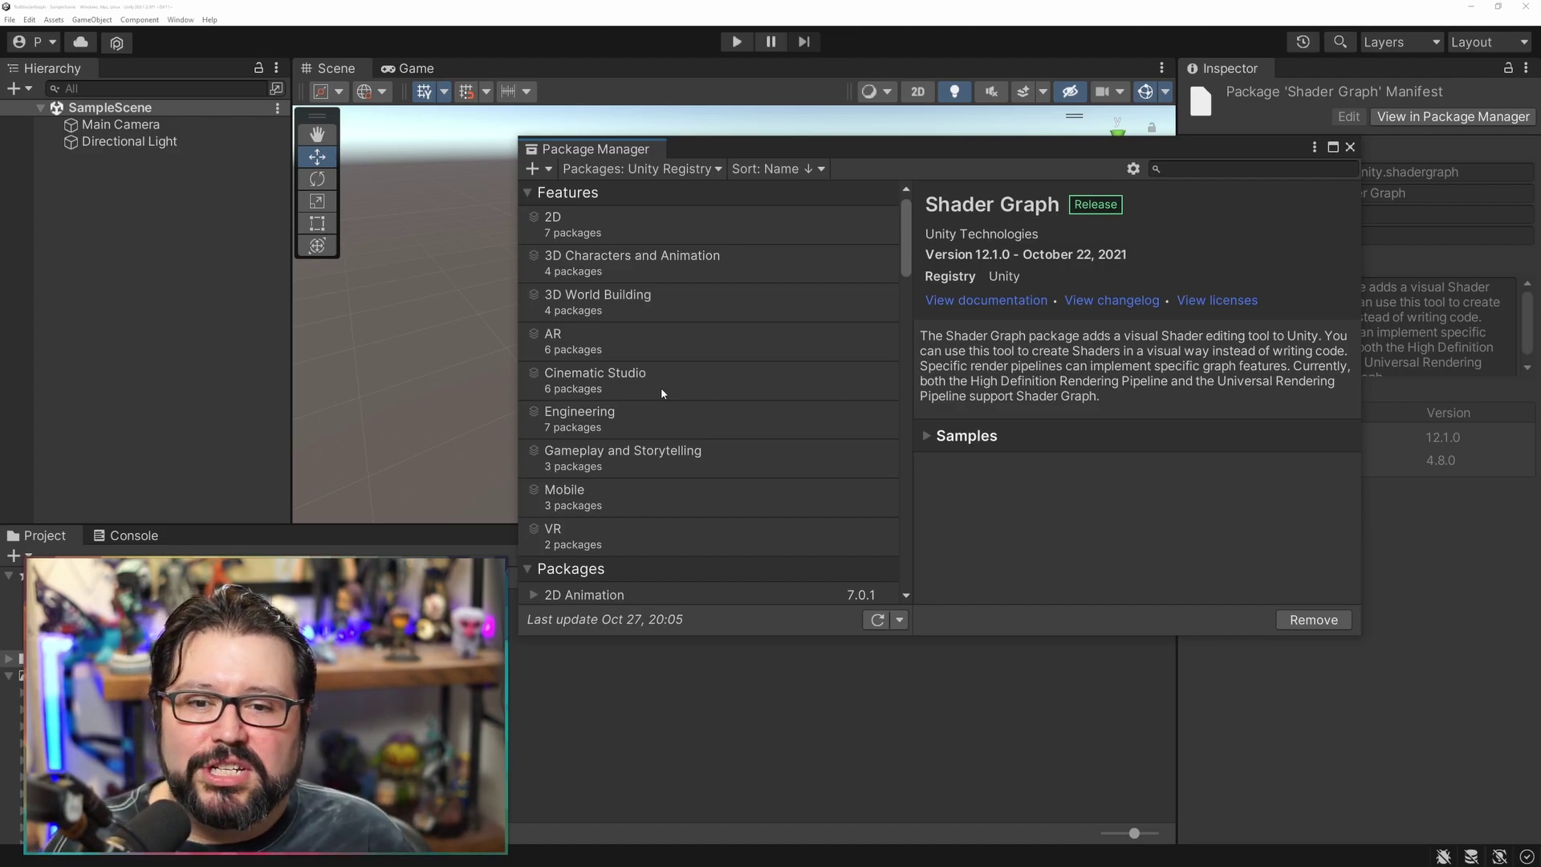
Review the AR, 3D World Building and 2D feature set details without installing them.
{"action": "left_click", "coordinate": [770, 352]}
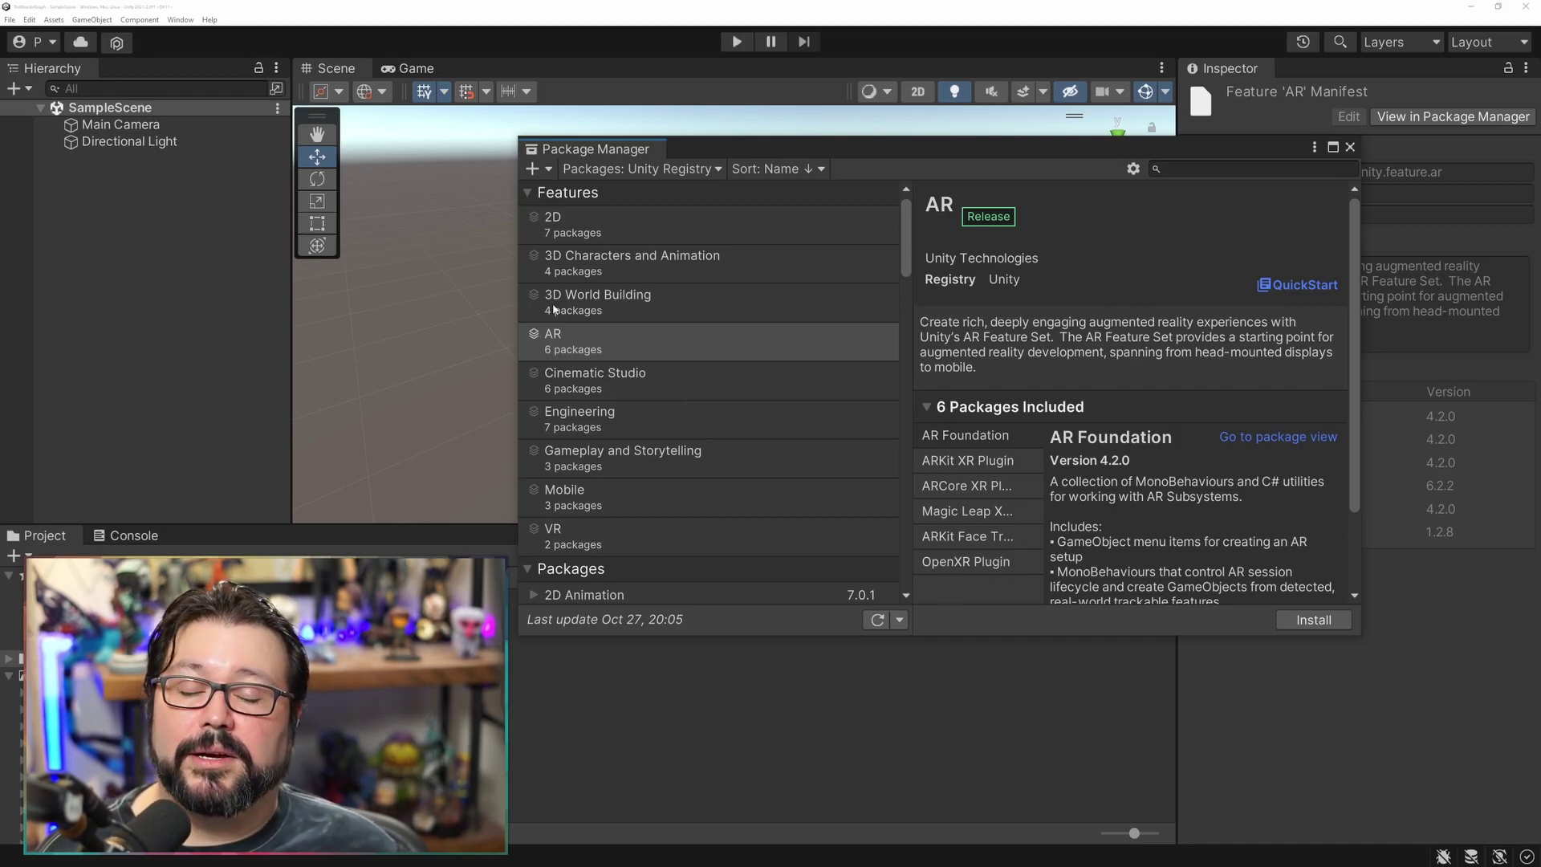
{"action": "left_click", "coordinate": [613, 313]}
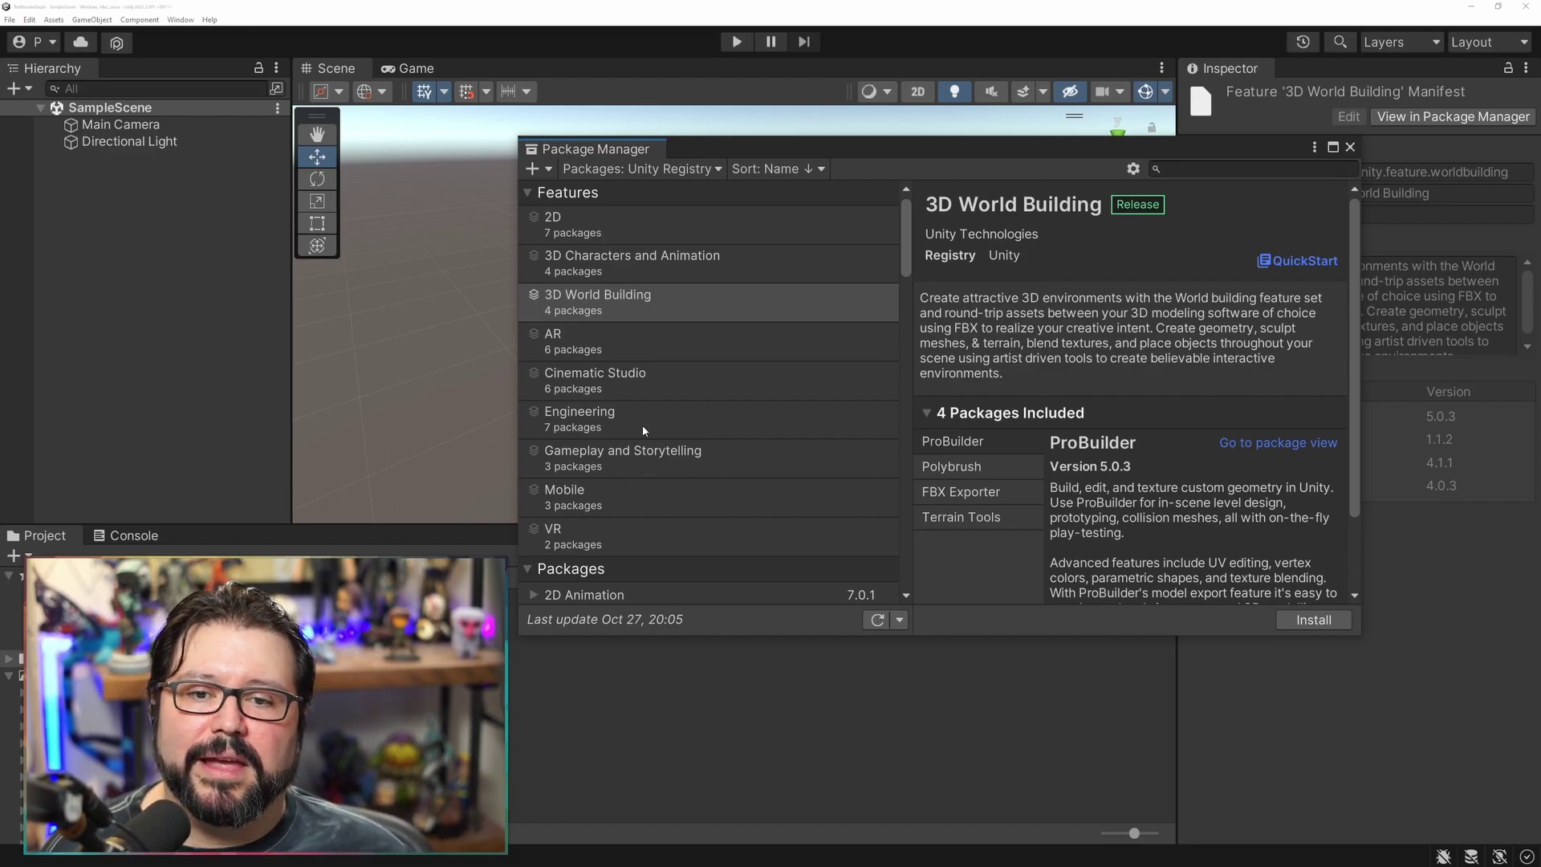
{"action": "left_click", "coordinate": [643, 221]}
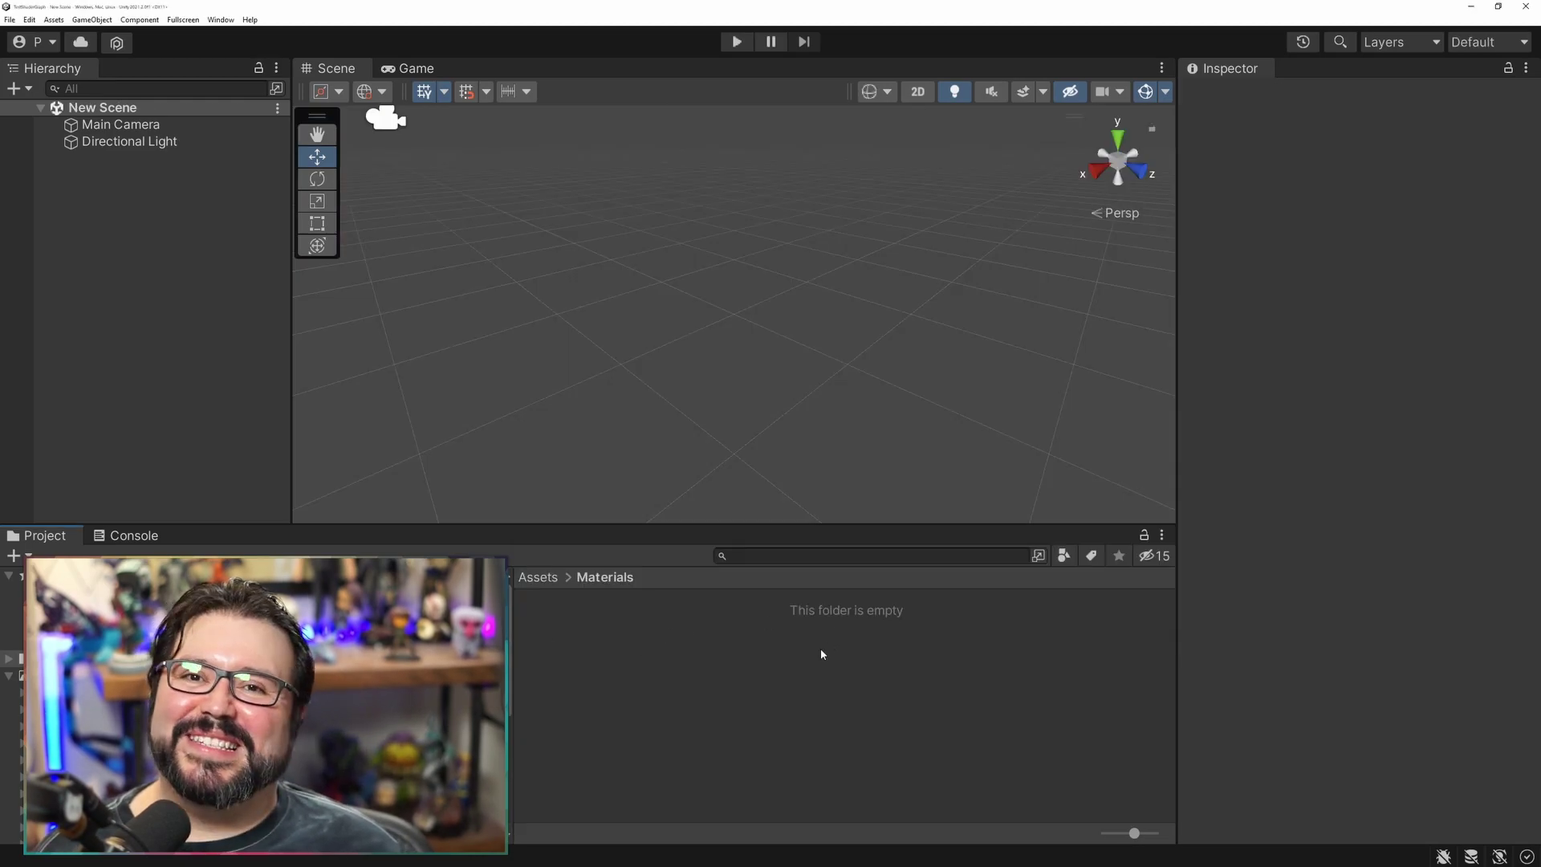
Create a BuiltIn Lit Shader Graph named New Shader Graph in Materials and open it.
{"action": "right_click", "coordinate": [784, 681]}
{"action": "mouse_move", "coordinate": [888, 371]}
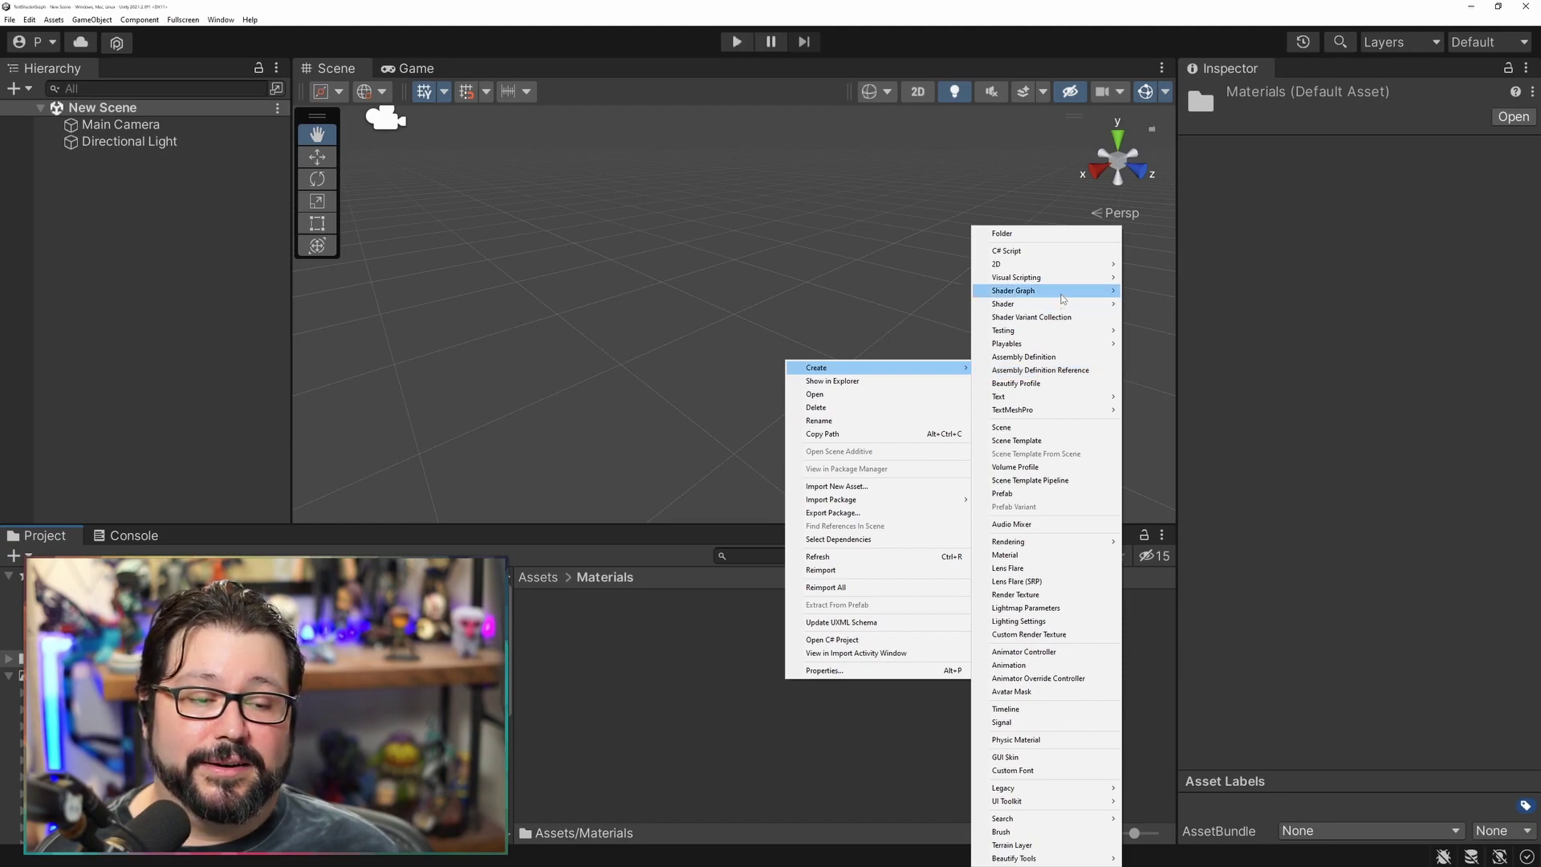
{"action": "mouse_move", "coordinate": [1062, 294]}
{"action": "mouse_move", "coordinate": [1192, 292]}
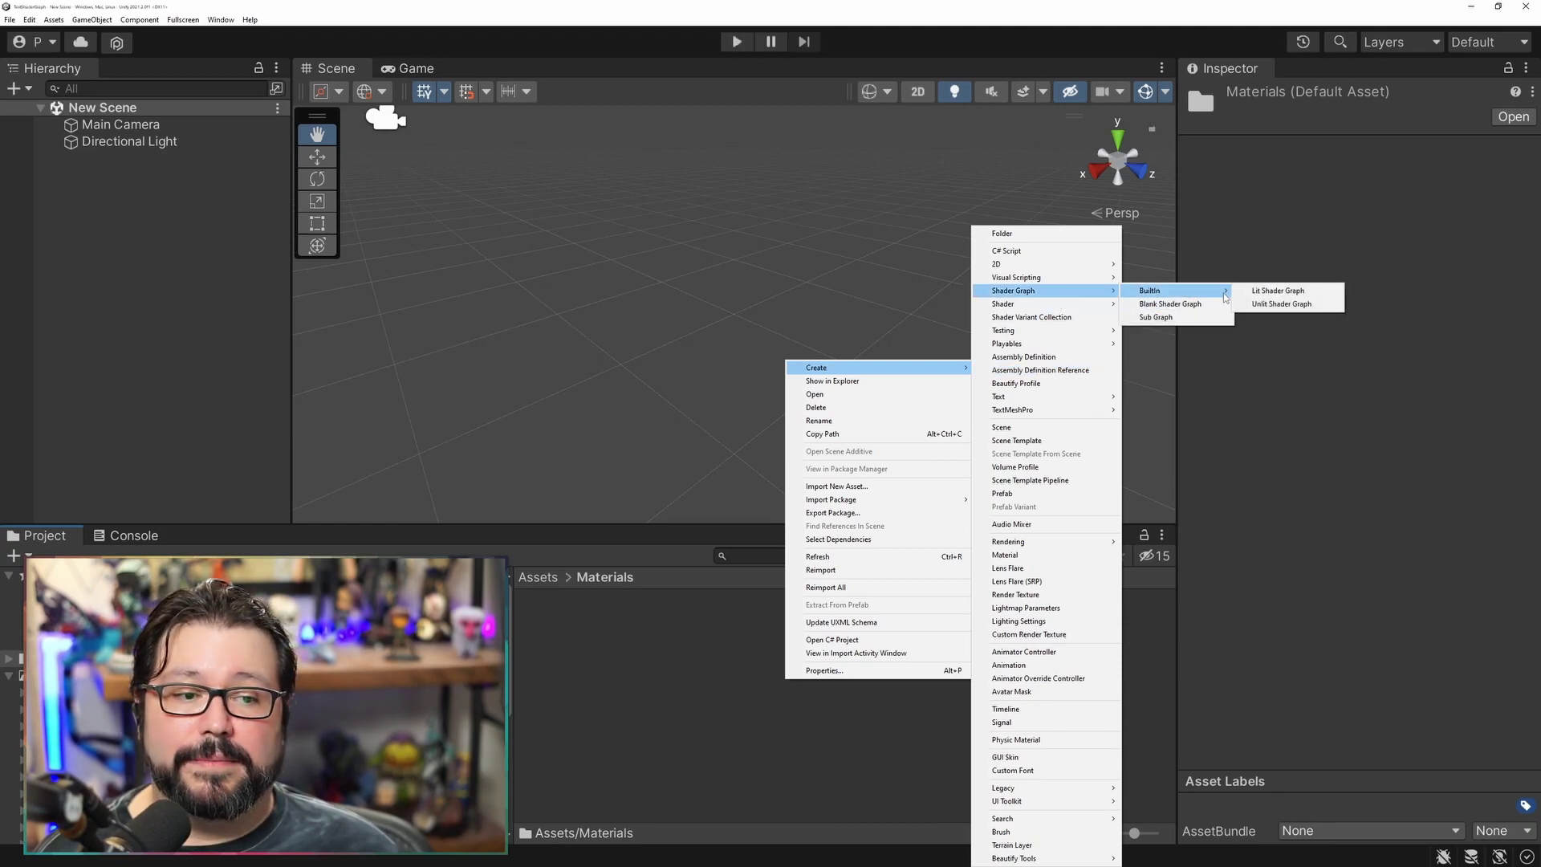
{"action": "left_click", "coordinate": [1283, 291]}
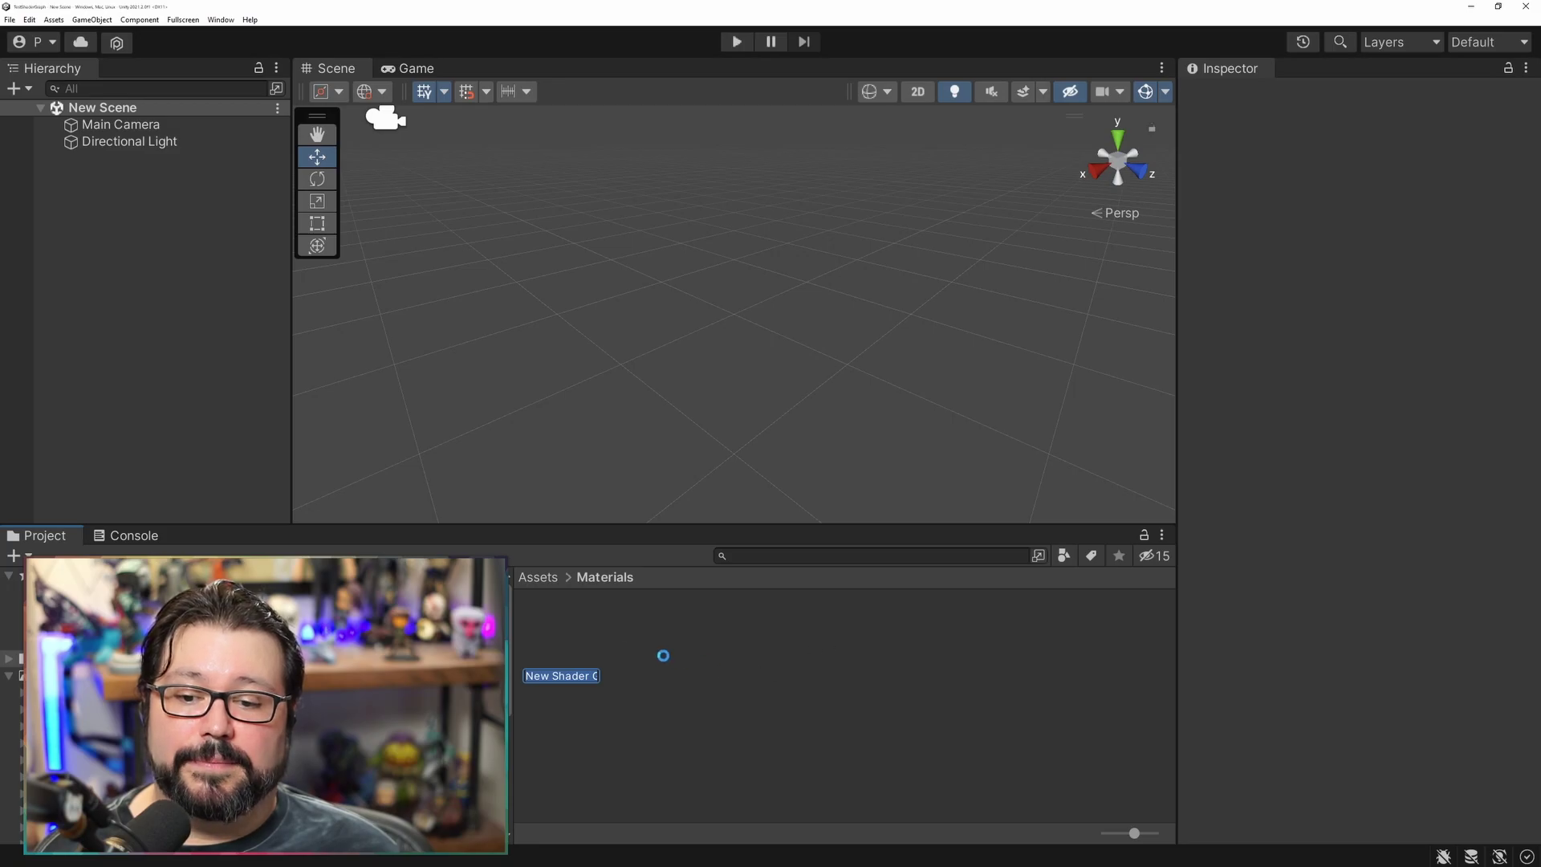
{"action": "key", "text": "Return"}
{"action": "double_click", "coordinate": [562, 636]}
Create a new material named Shader Graph in Assets/Materials.
{"action": "right_click", "coordinate": [569, 642]}
{"action": "mouse_move", "coordinate": [716, 332]}
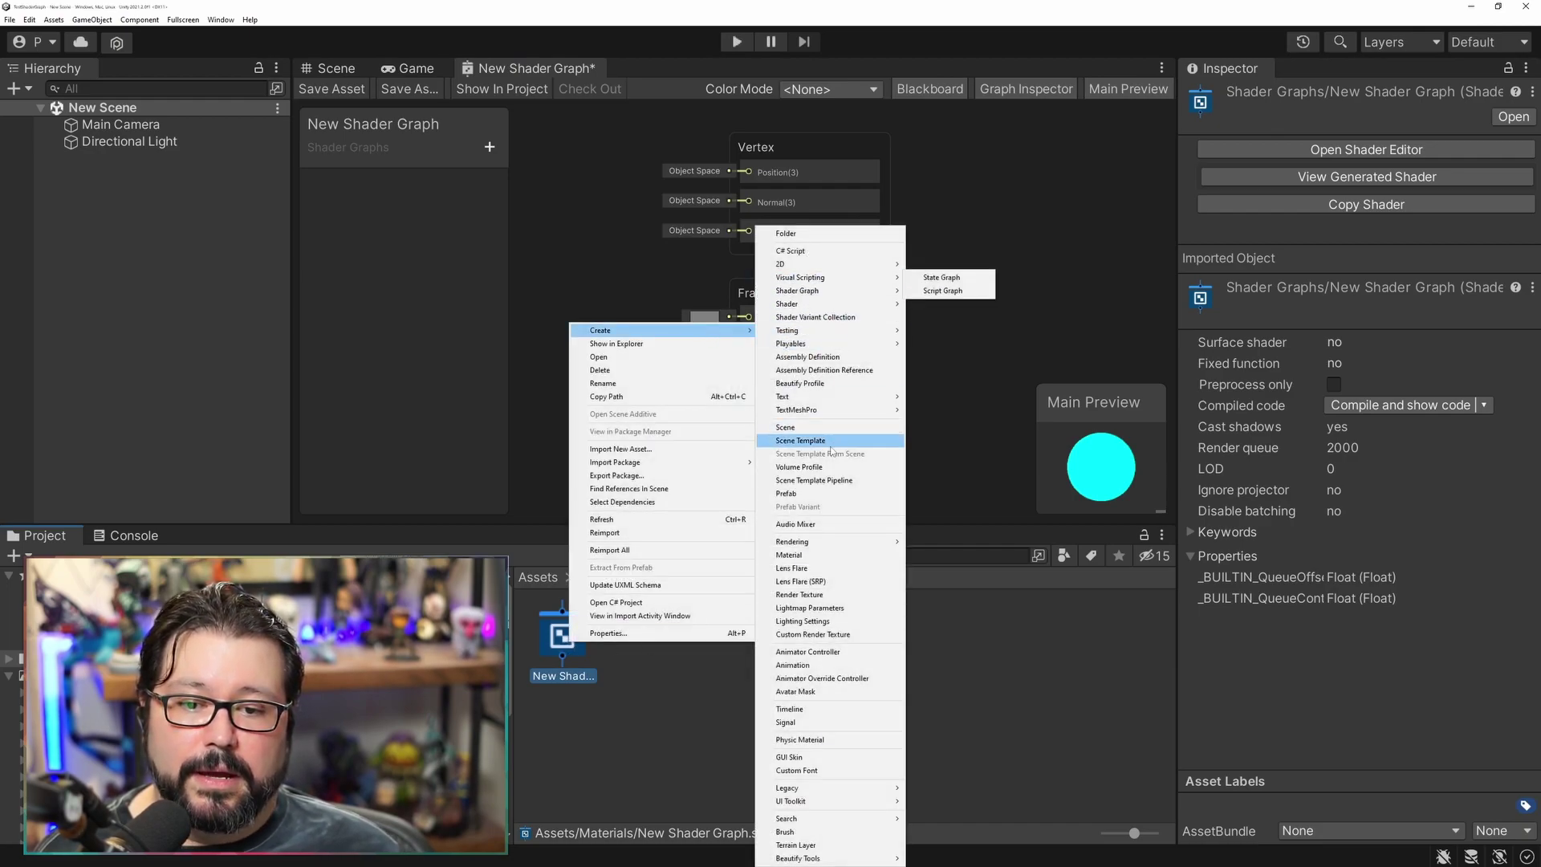
{"action": "left_click", "coordinate": [789, 555]}
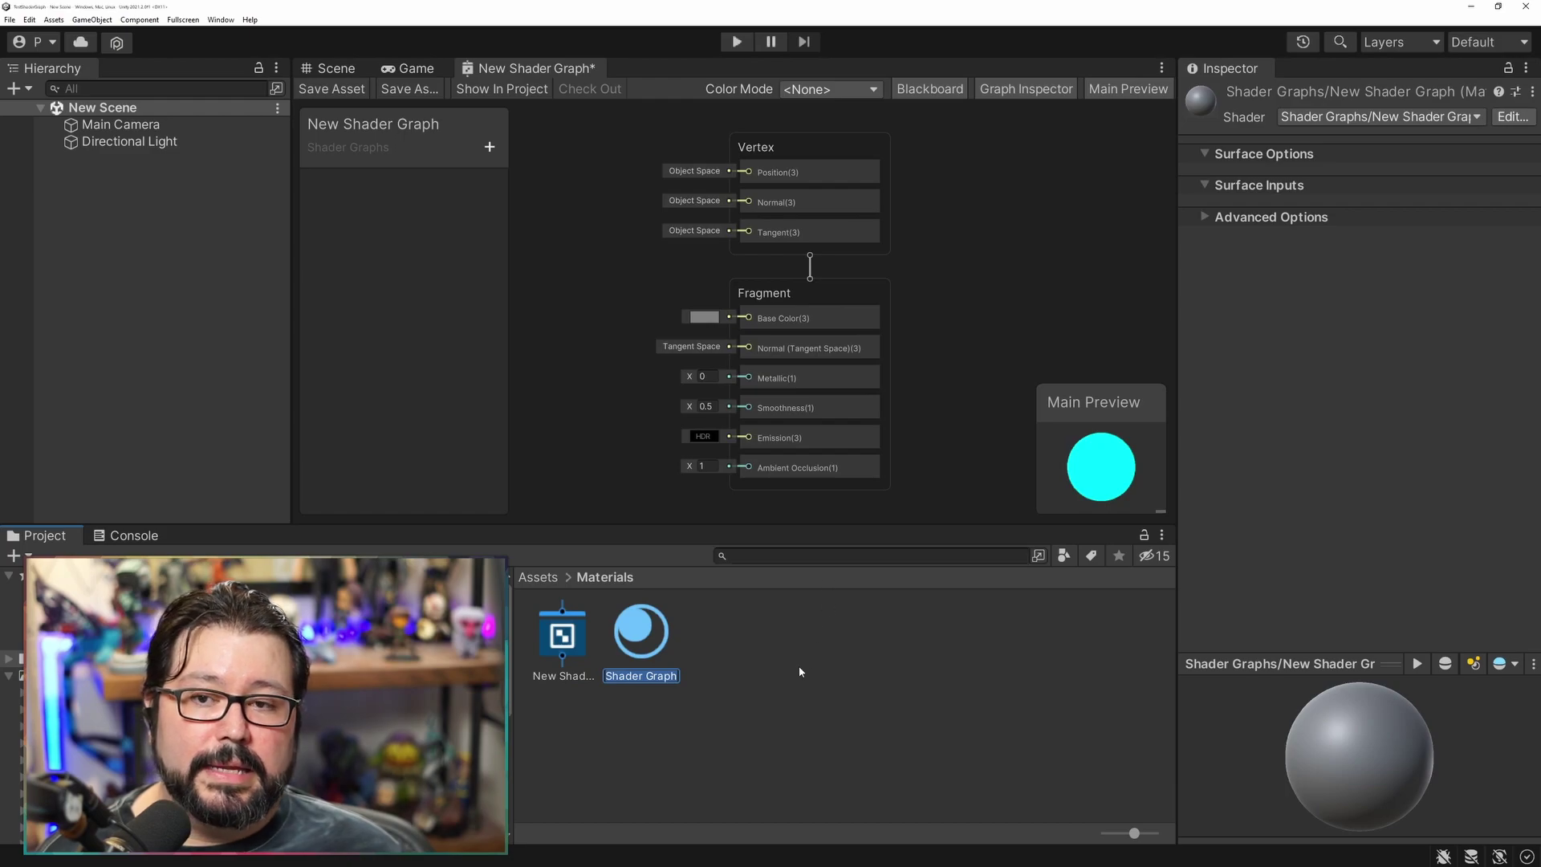
{"action": "key", "text": "Return"}
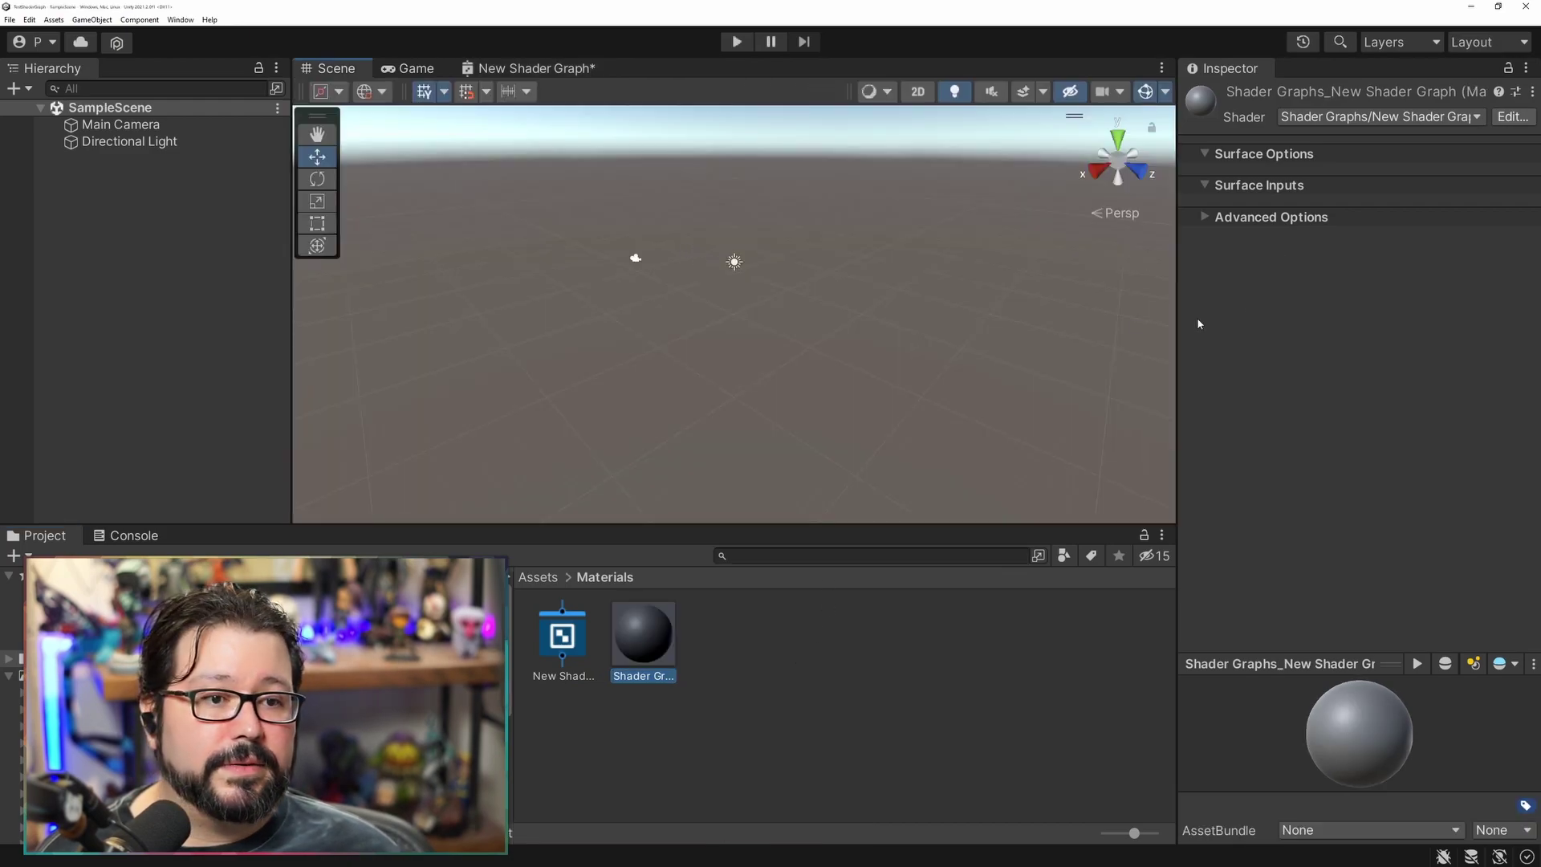
Add a Sphere to SampleScene and assign the Shader Graph material to it.
{"action": "right_click", "coordinate": [156, 228]}
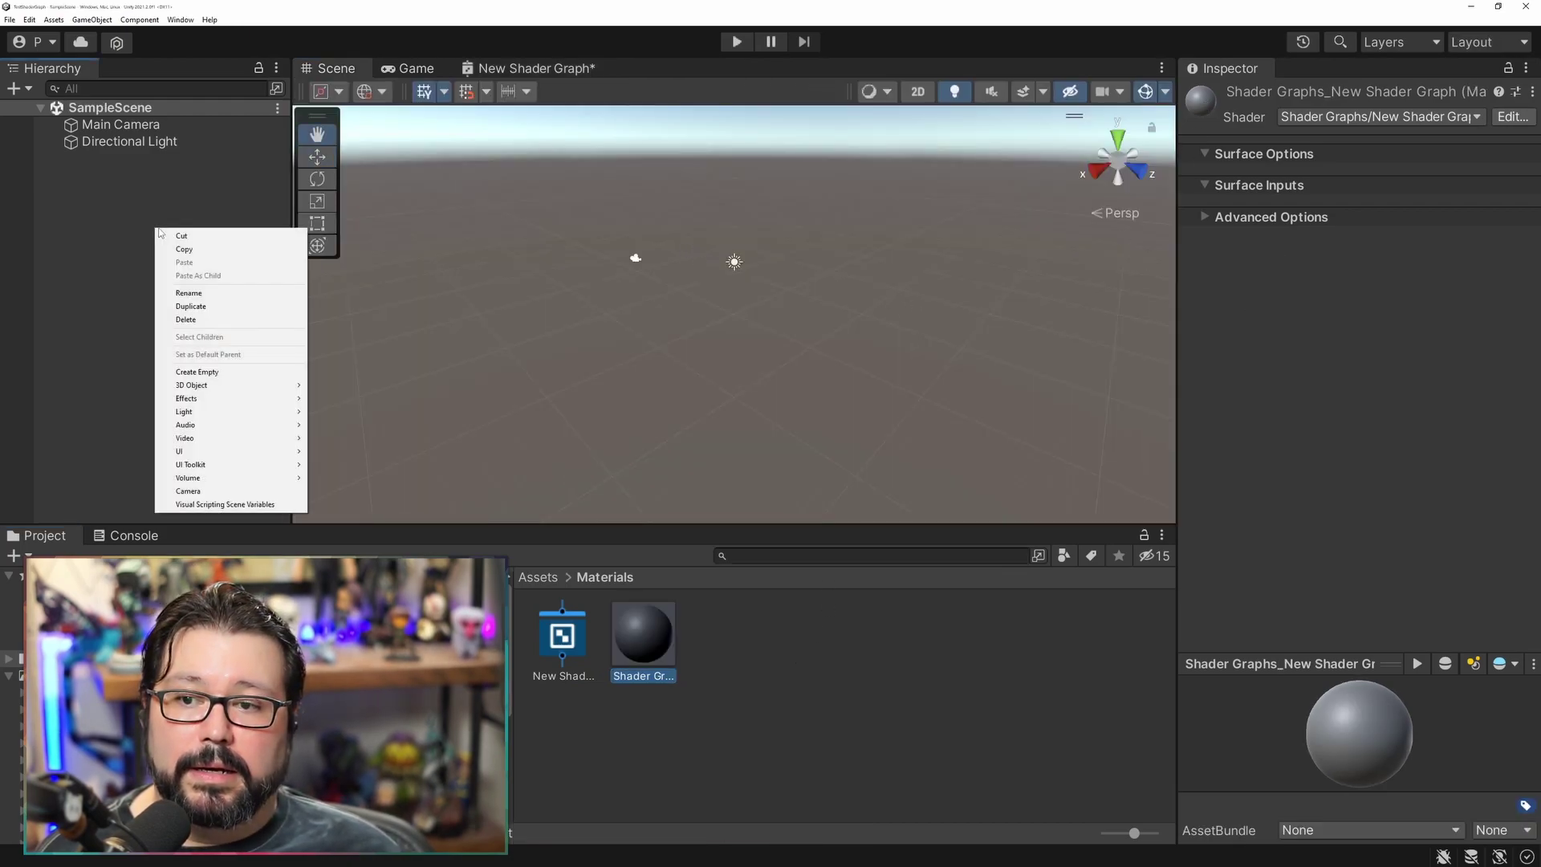
{"action": "mouse_move", "coordinate": [202, 393]}
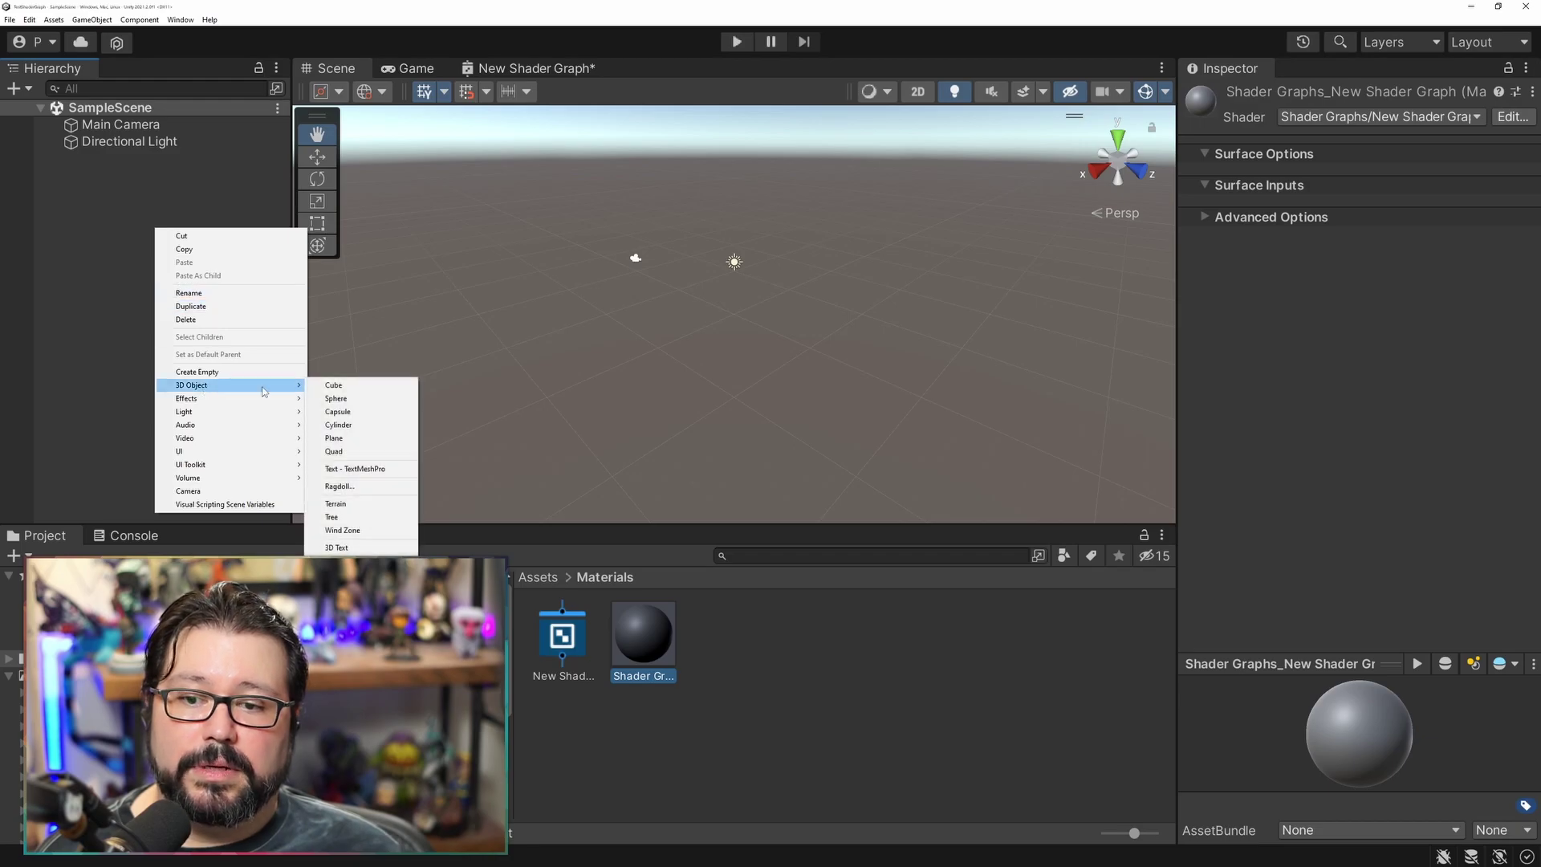
{"action": "left_click", "coordinate": [341, 399]}
{"action": "scroll", "coordinate": [724, 353], "scroll_direction": "up", "scroll_amount": 6}
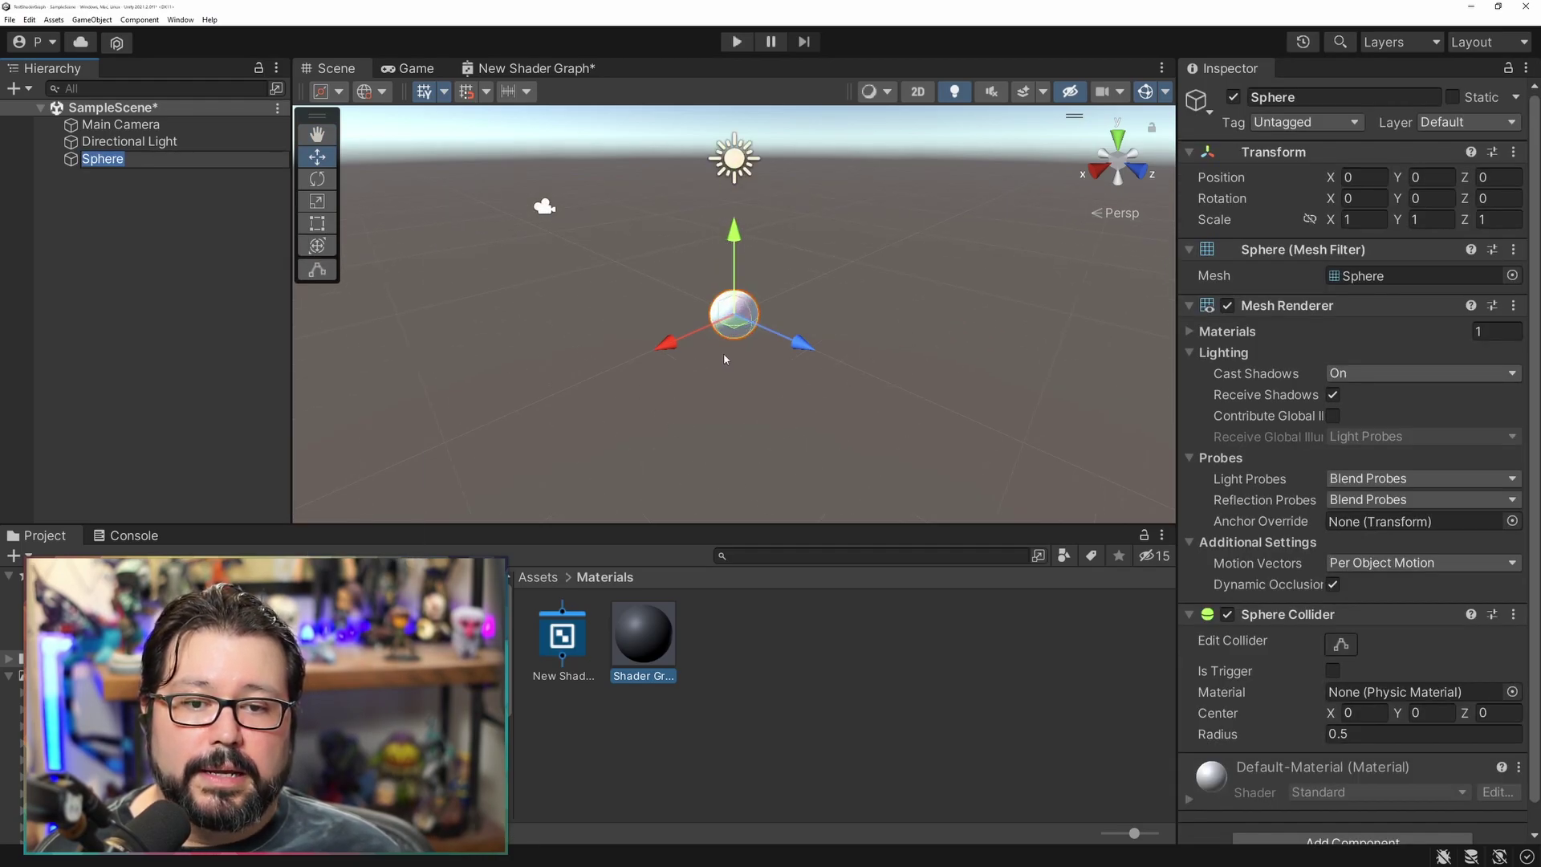
{"action": "scroll", "coordinate": [706, 372], "scroll_direction": "up", "scroll_amount": 2}
{"action": "left_click_drag", "start_coordinate": [643, 634], "coordinate": [777, 301]}
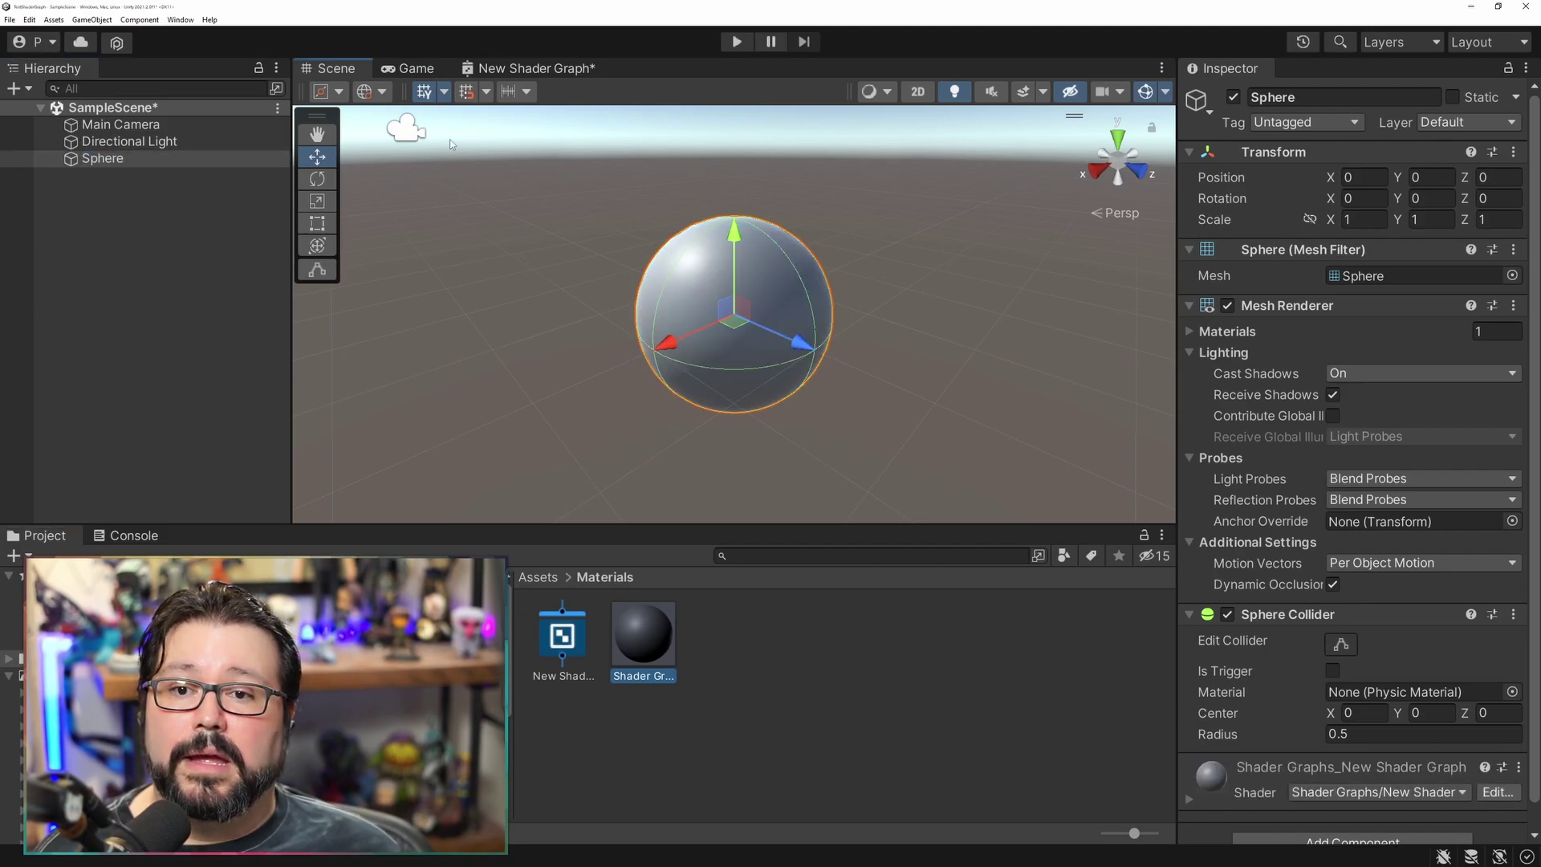
Set the New Shader Graph's Base Color to red, save the asset, and return to Scene.
{"action": "left_click", "coordinate": [530, 69]}
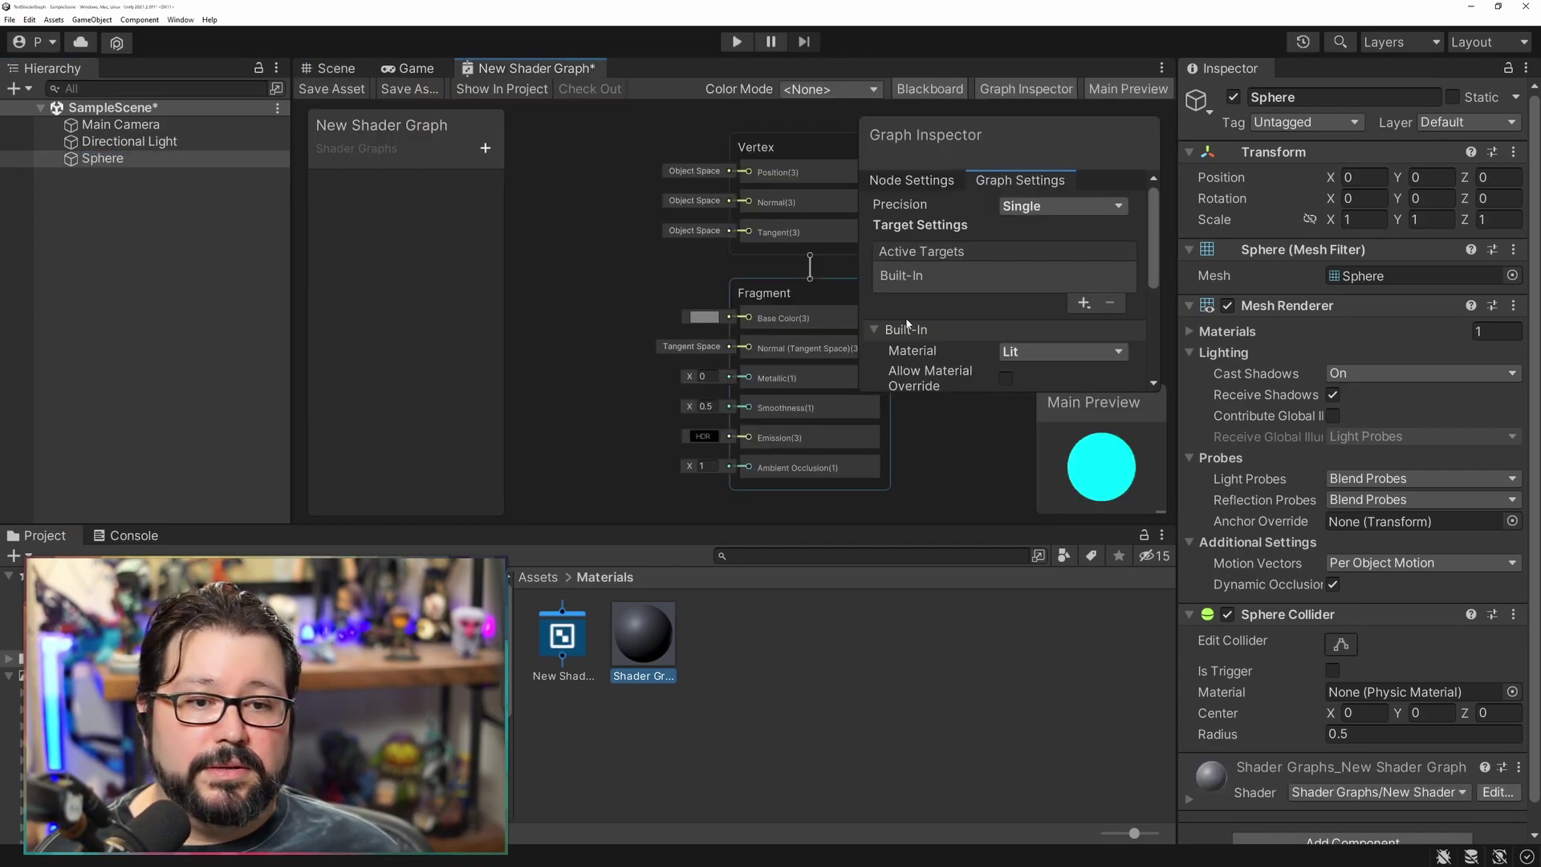
{"action": "left_click", "coordinate": [703, 318]}
{"action": "left_click_drag", "start_coordinate": [803, 482], "coordinate": [873, 426]}
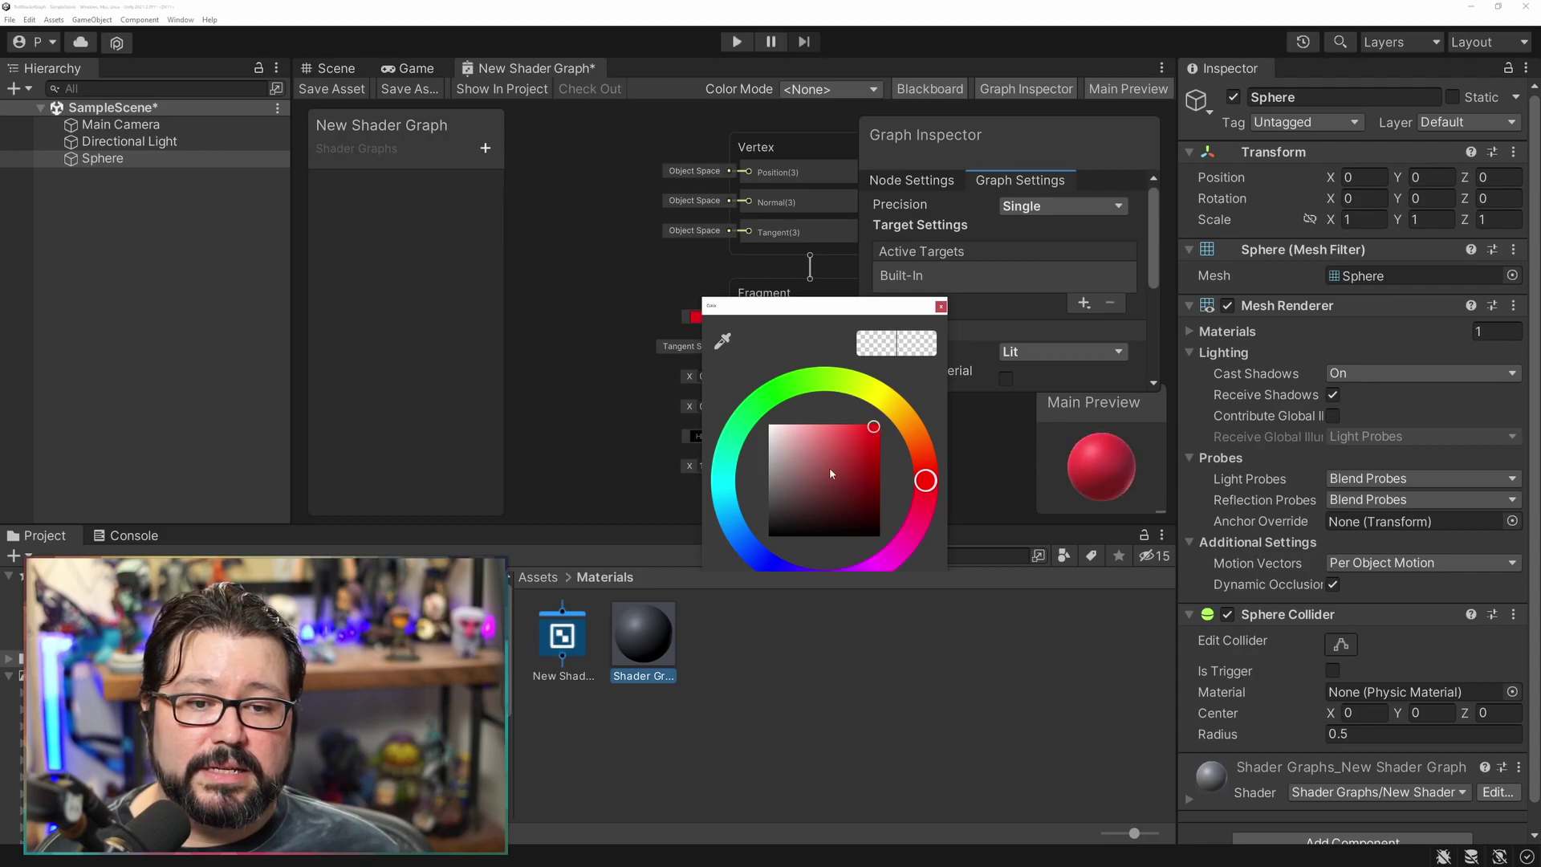
{"action": "left_click", "coordinate": [617, 326]}
{"action": "left_click", "coordinate": [341, 89]}
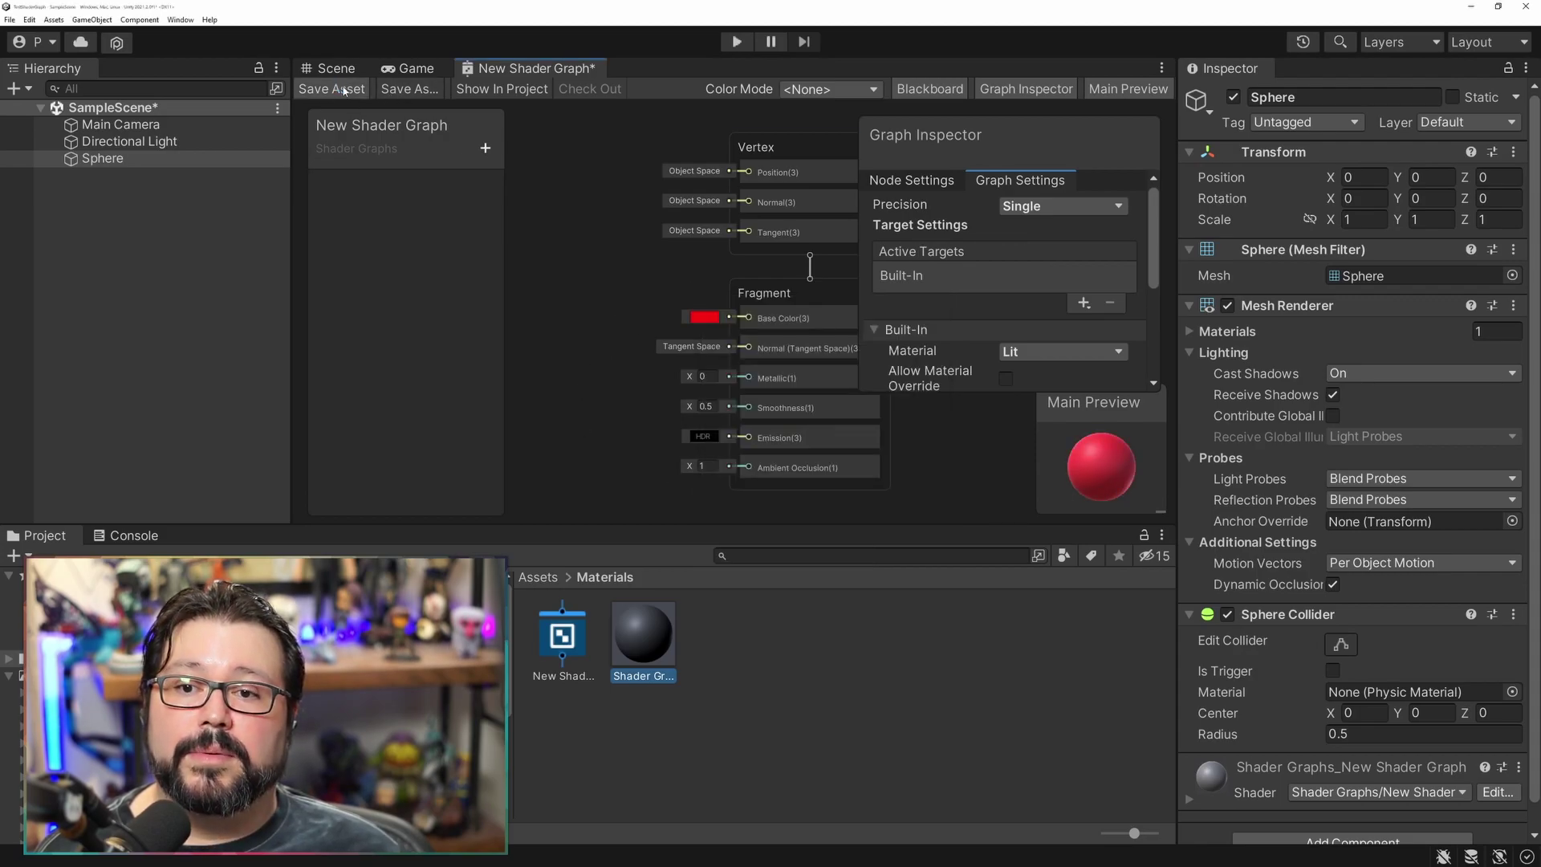
{"action": "left_click", "coordinate": [336, 68]}
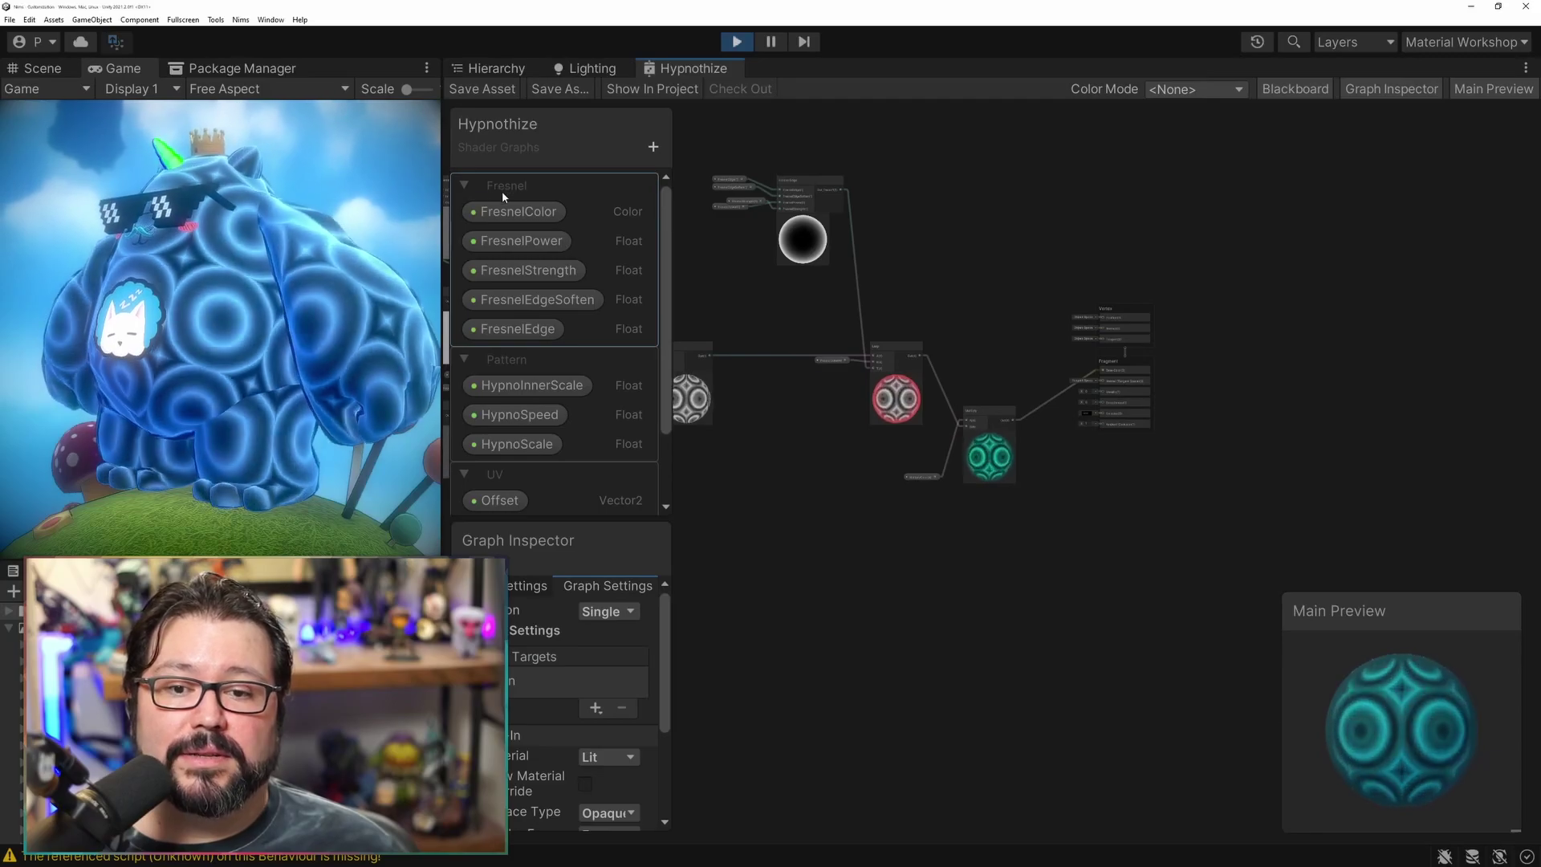
Add a Category to the Hypnothize blackboard and a Vector2 property inside it.
{"action": "scroll", "coordinate": [519, 386], "scroll_direction": "down", "scroll_amount": 3}
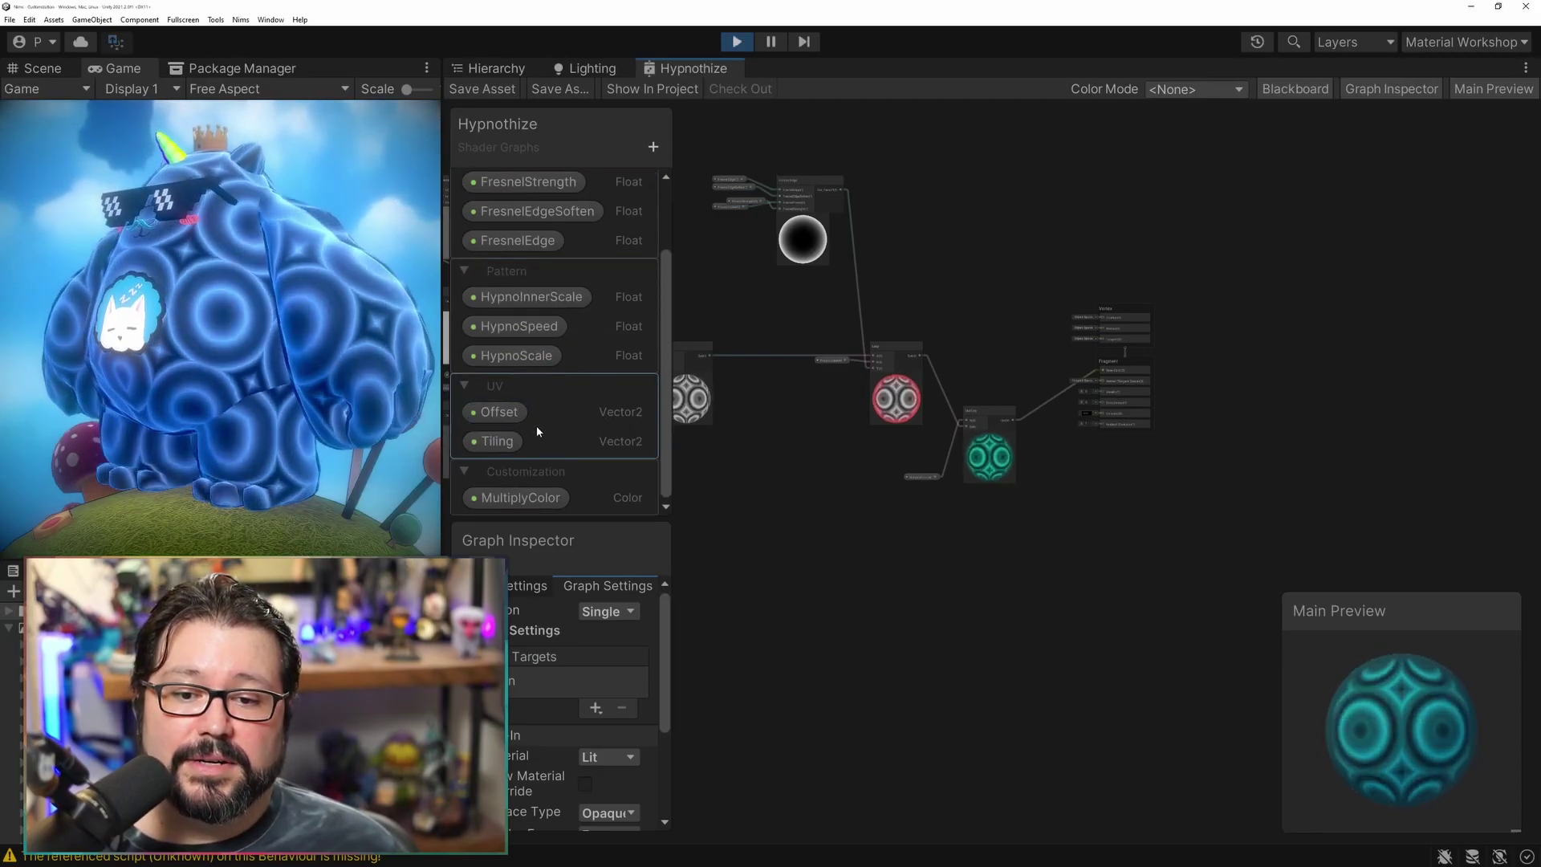
{"action": "left_click", "coordinate": [653, 147]}
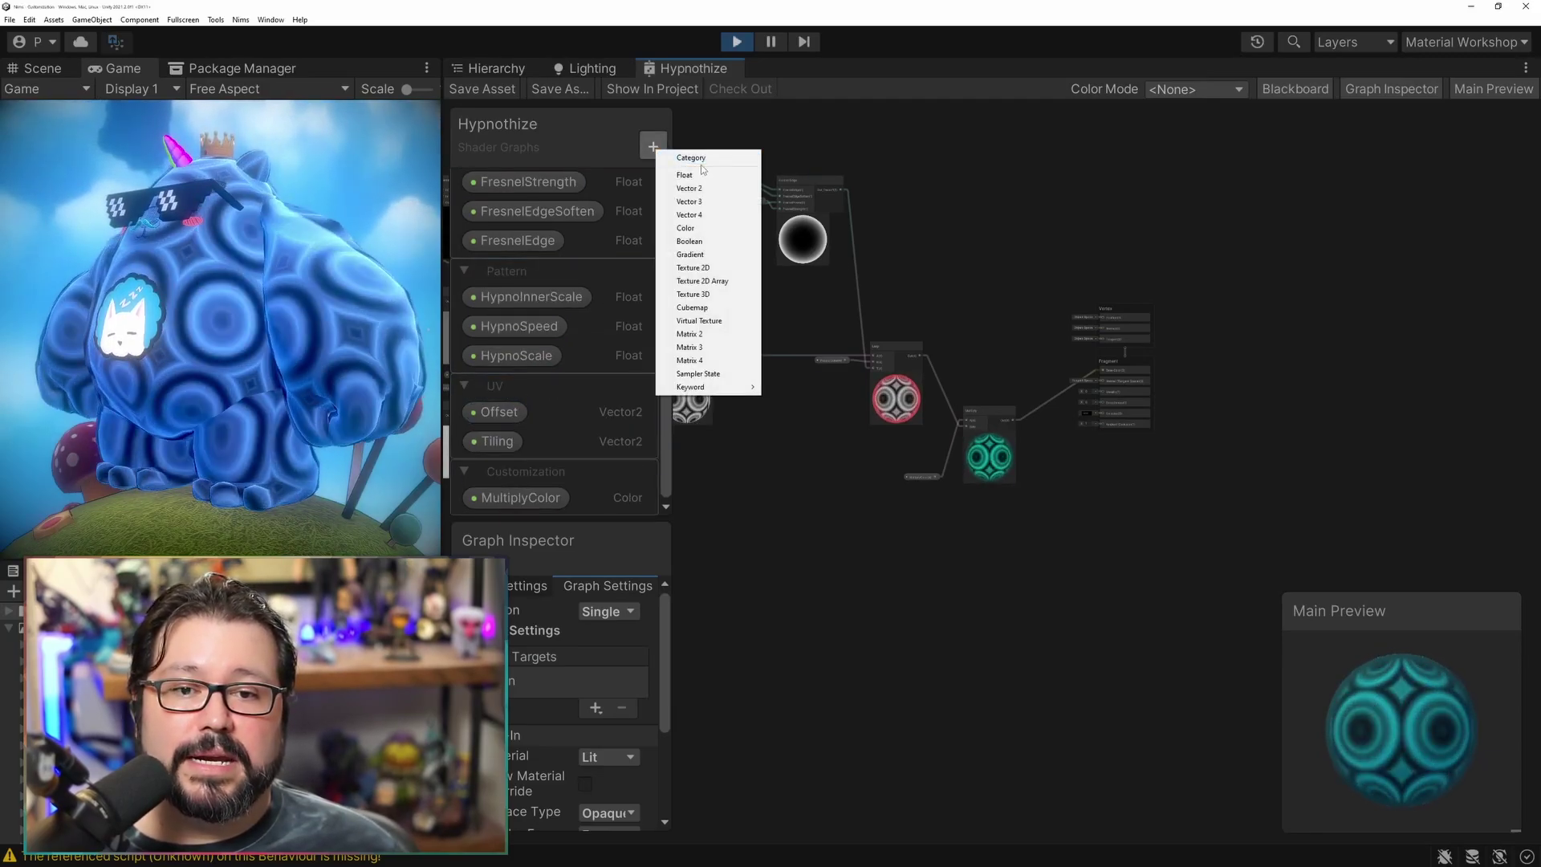
{"action": "left_click", "coordinate": [694, 160]}
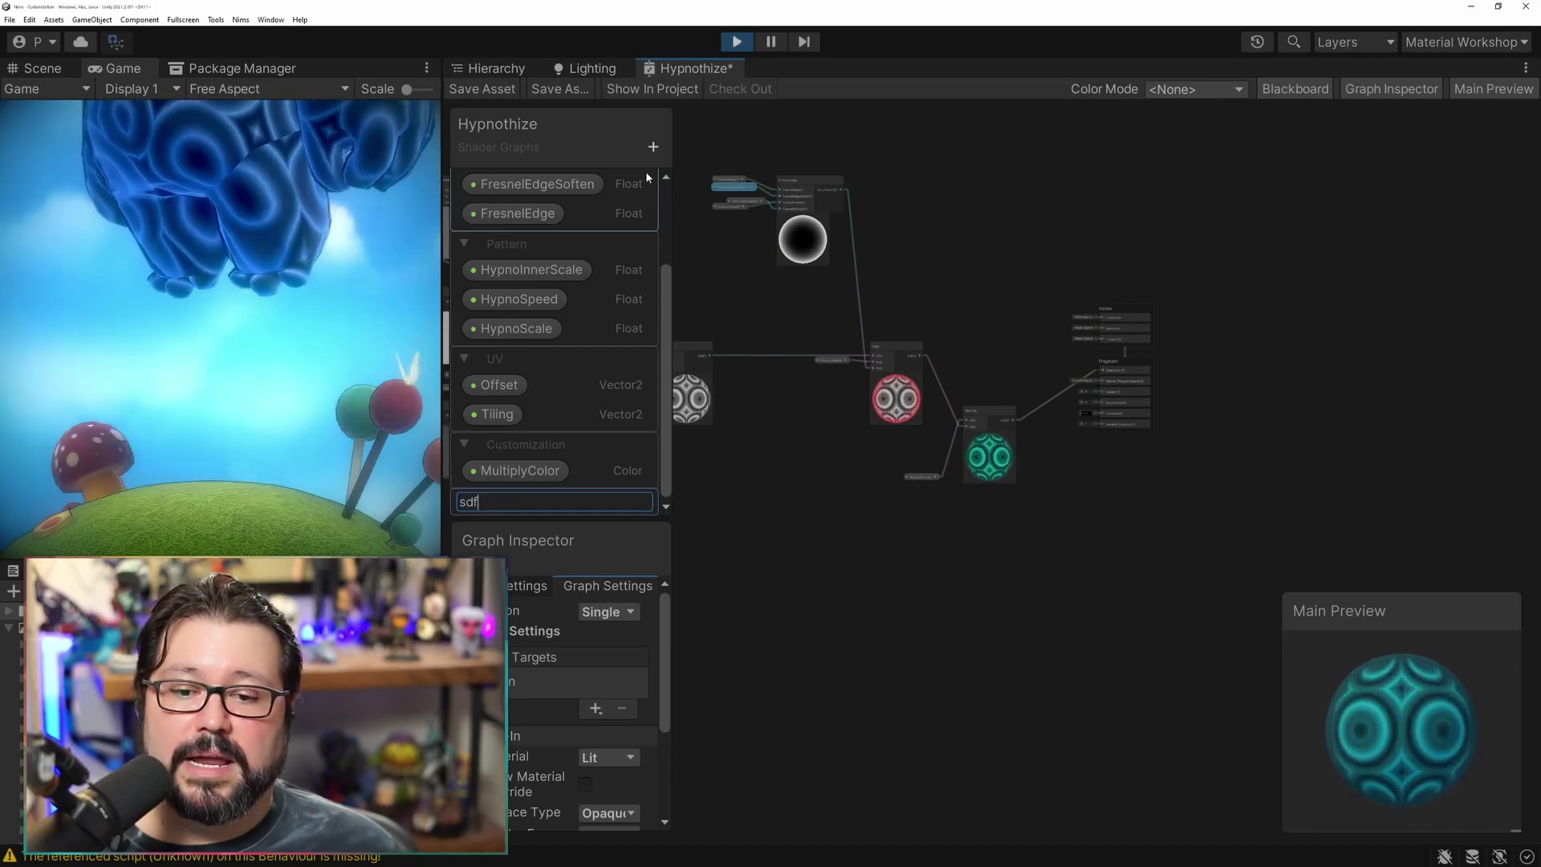
{"action": "key", "text": "Return"}
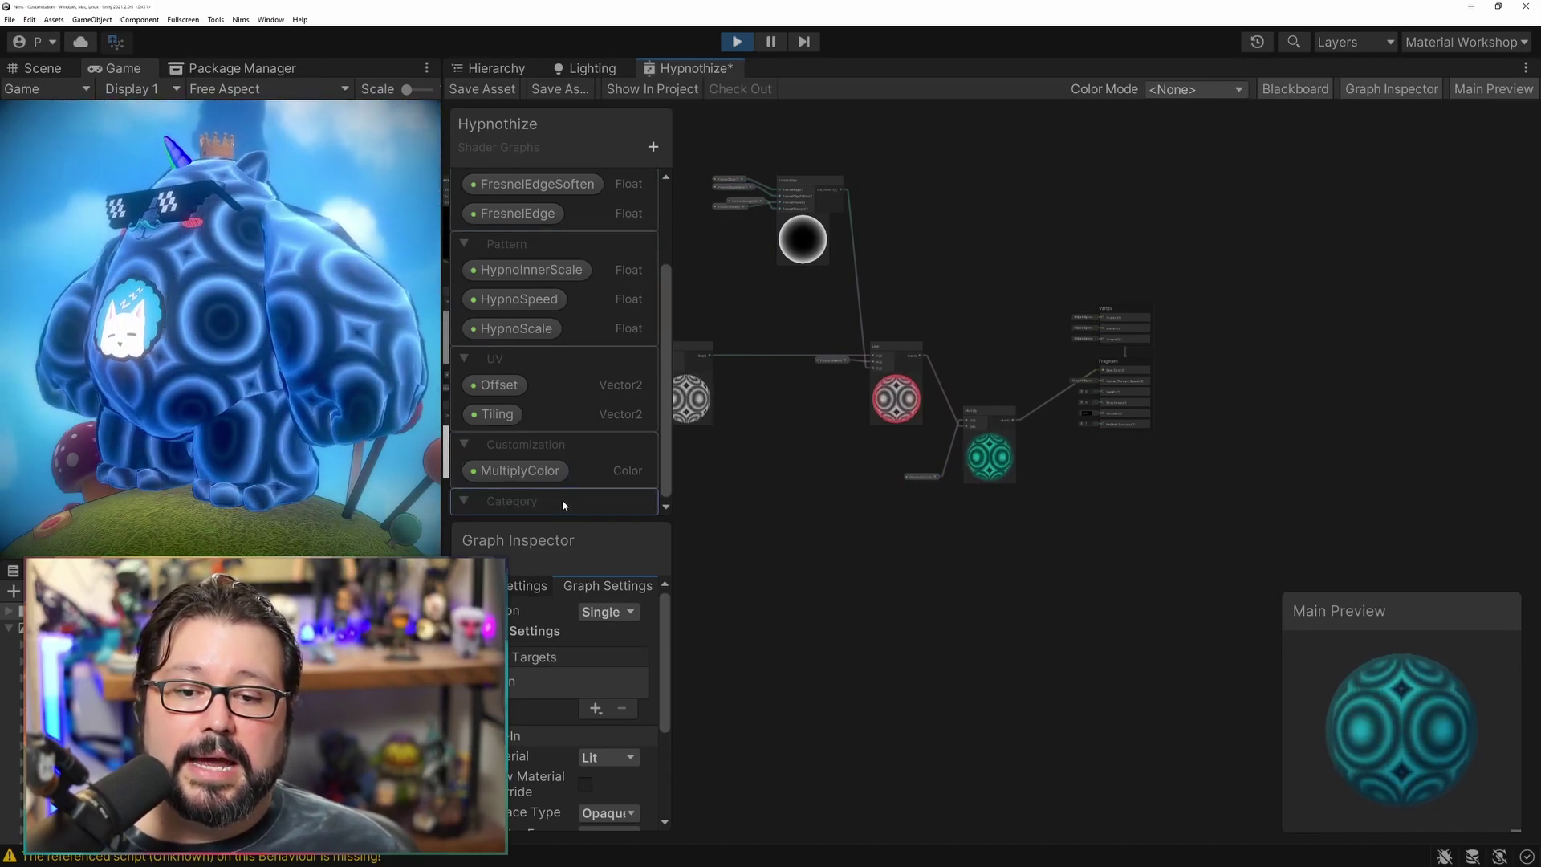
{"action": "left_click", "coordinate": [654, 147]}
{"action": "left_click", "coordinate": [687, 187]}
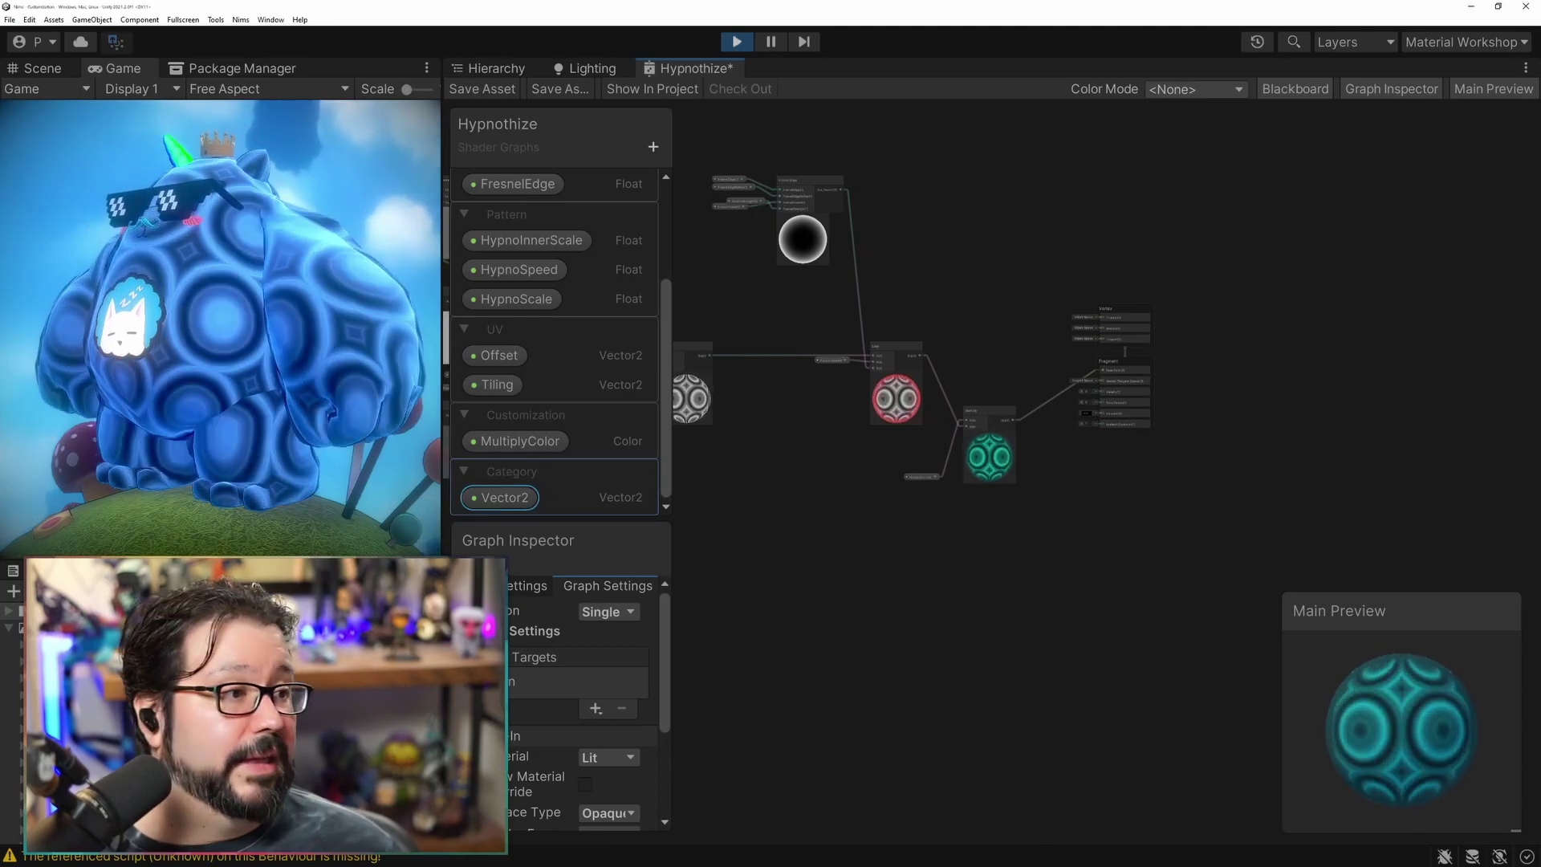
Float the Hypnothize(Clone) inspector, collapse Fresnel, Pattern and UV, then re-expand Fresnel.
{"action": "left_click", "coordinate": [921, 81]}
{"action": "left_click_drag", "start_coordinate": [981, 85], "coordinate": [892, 72]}
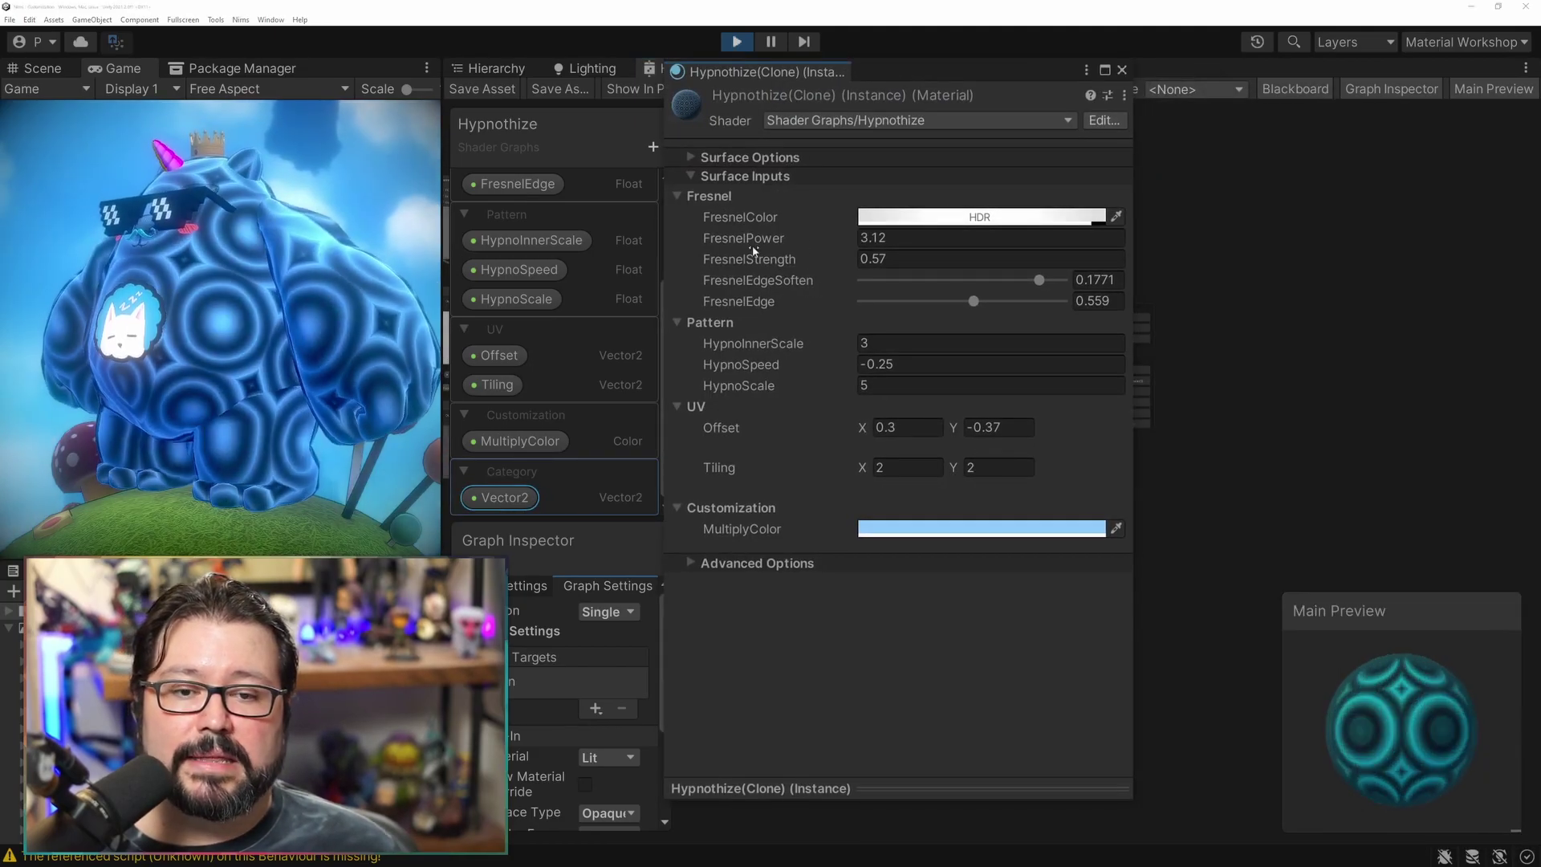
{"action": "left_click", "coordinate": [677, 196]}
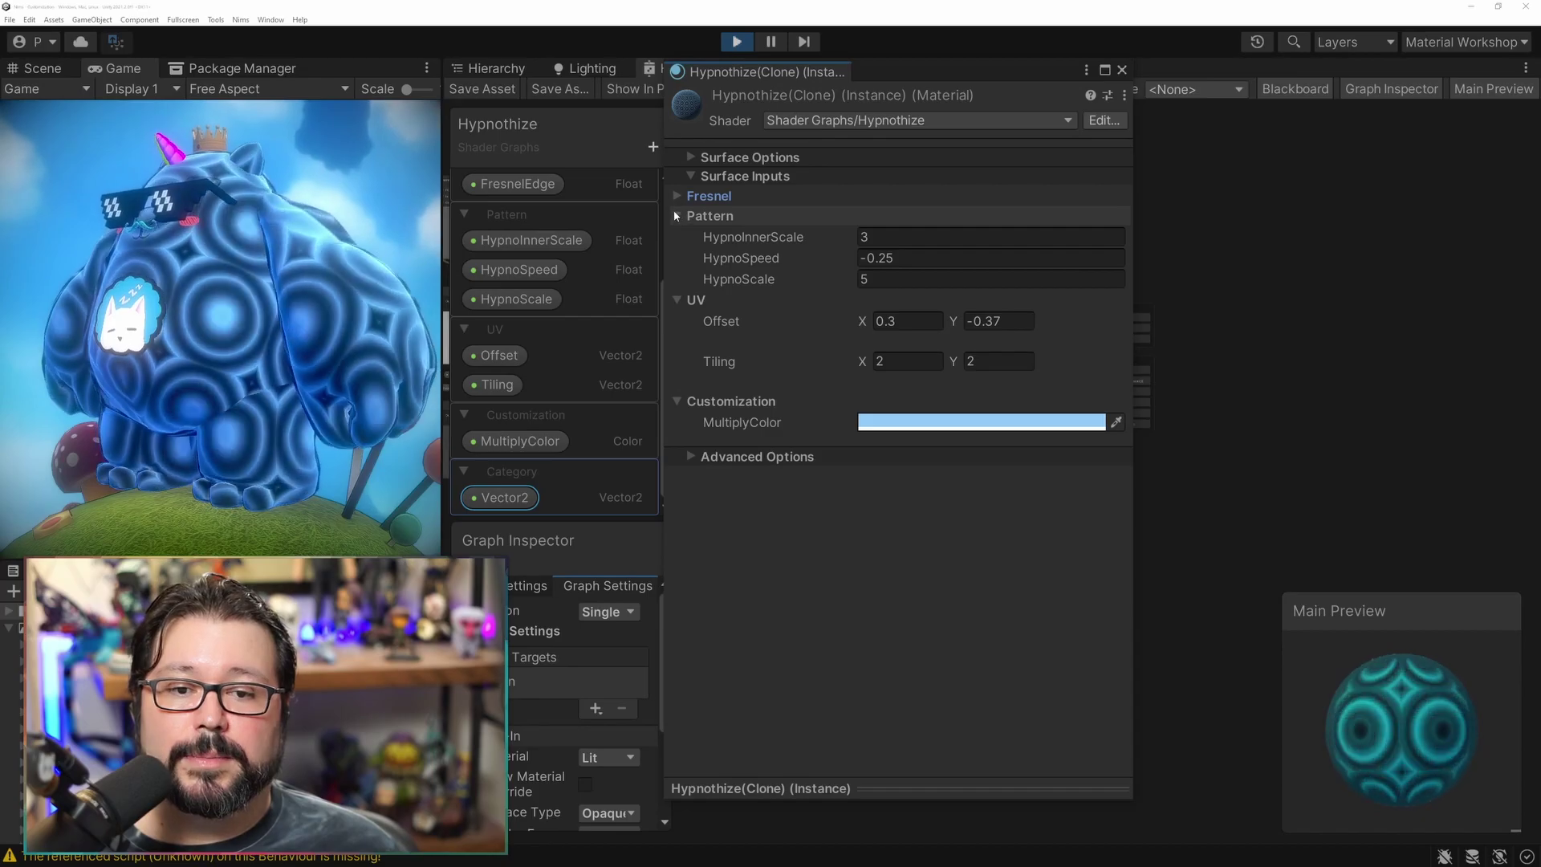
{"action": "left_click", "coordinate": [677, 216]}
{"action": "left_click", "coordinate": [678, 235]}
{"action": "left_click", "coordinate": [676, 198]}
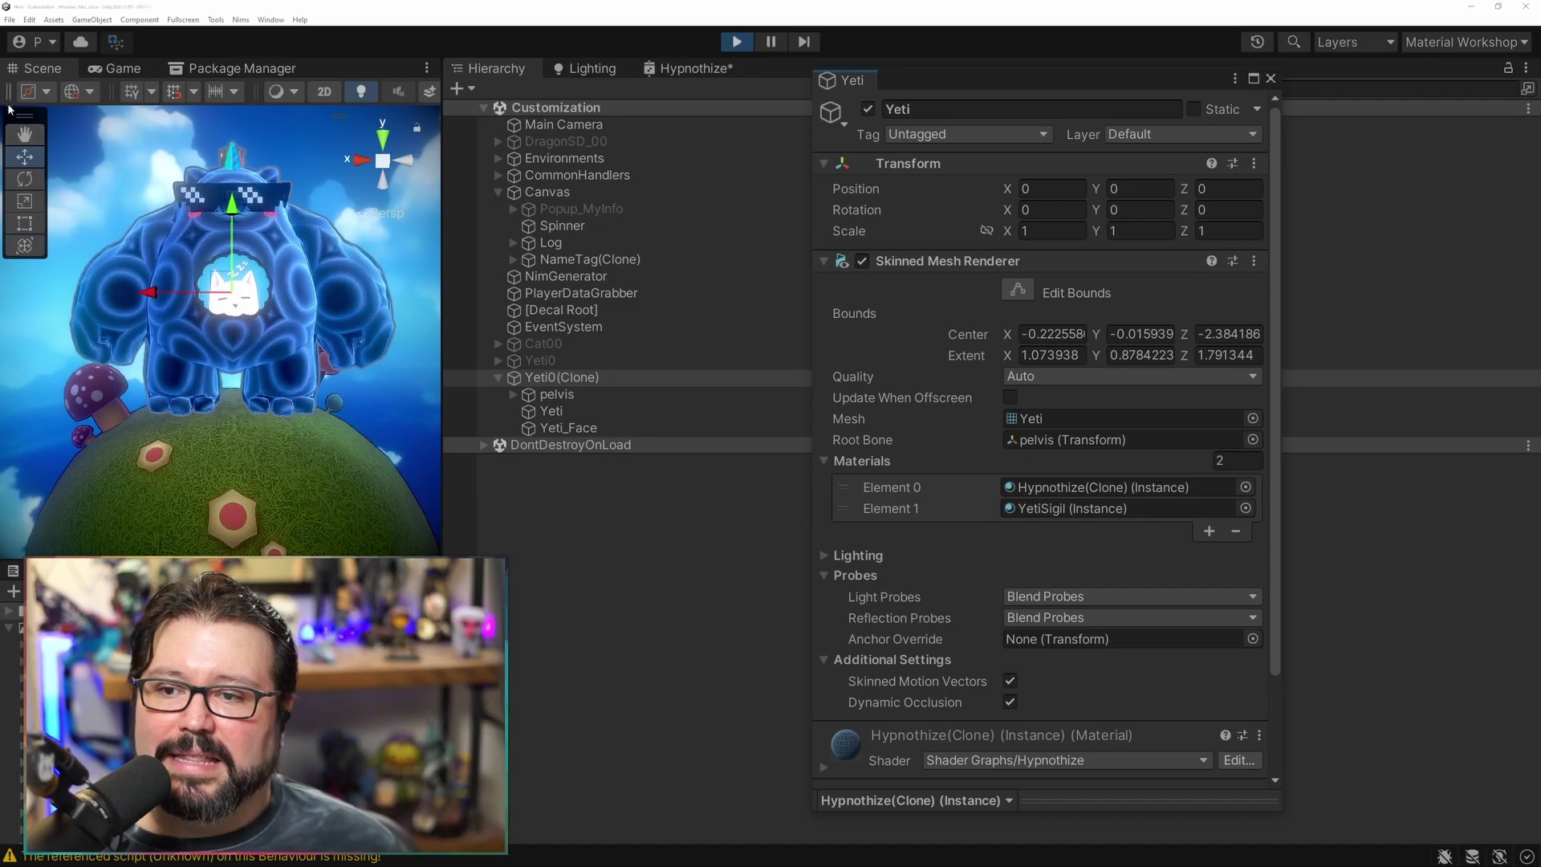
Rearrange the Scene overlays, switch to the Rotate then Scale tool, and select Yeti0(Clone).
{"action": "left_click_drag", "start_coordinate": [29, 129], "coordinate": [85, 158]}
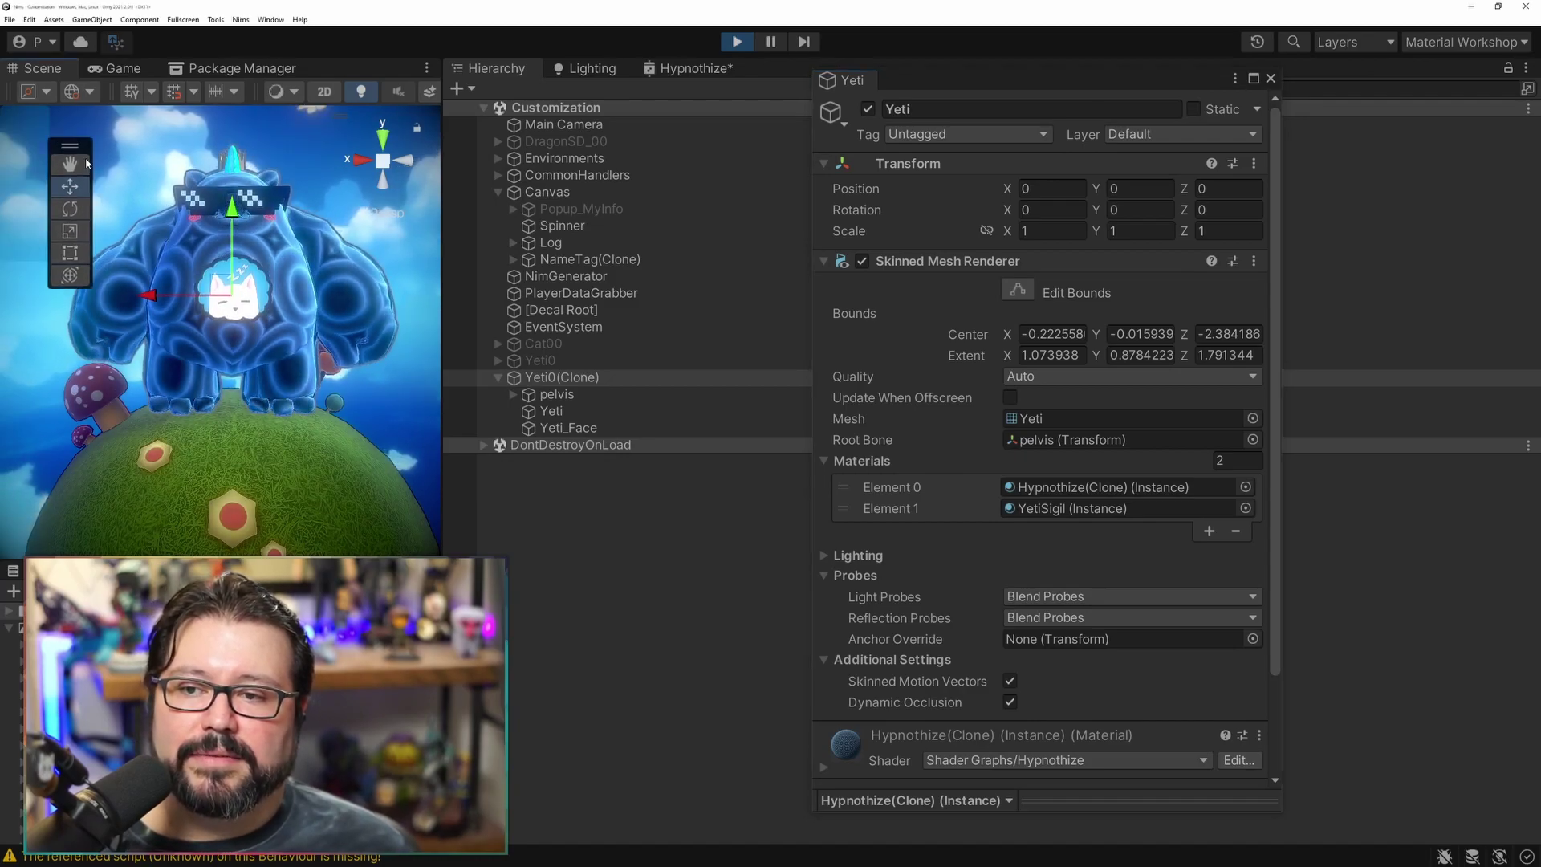
{"action": "left_click", "coordinate": [81, 210]}
{"action": "left_click", "coordinate": [80, 230]}
{"action": "left_click_drag", "start_coordinate": [87, 147], "coordinate": [35, 123]}
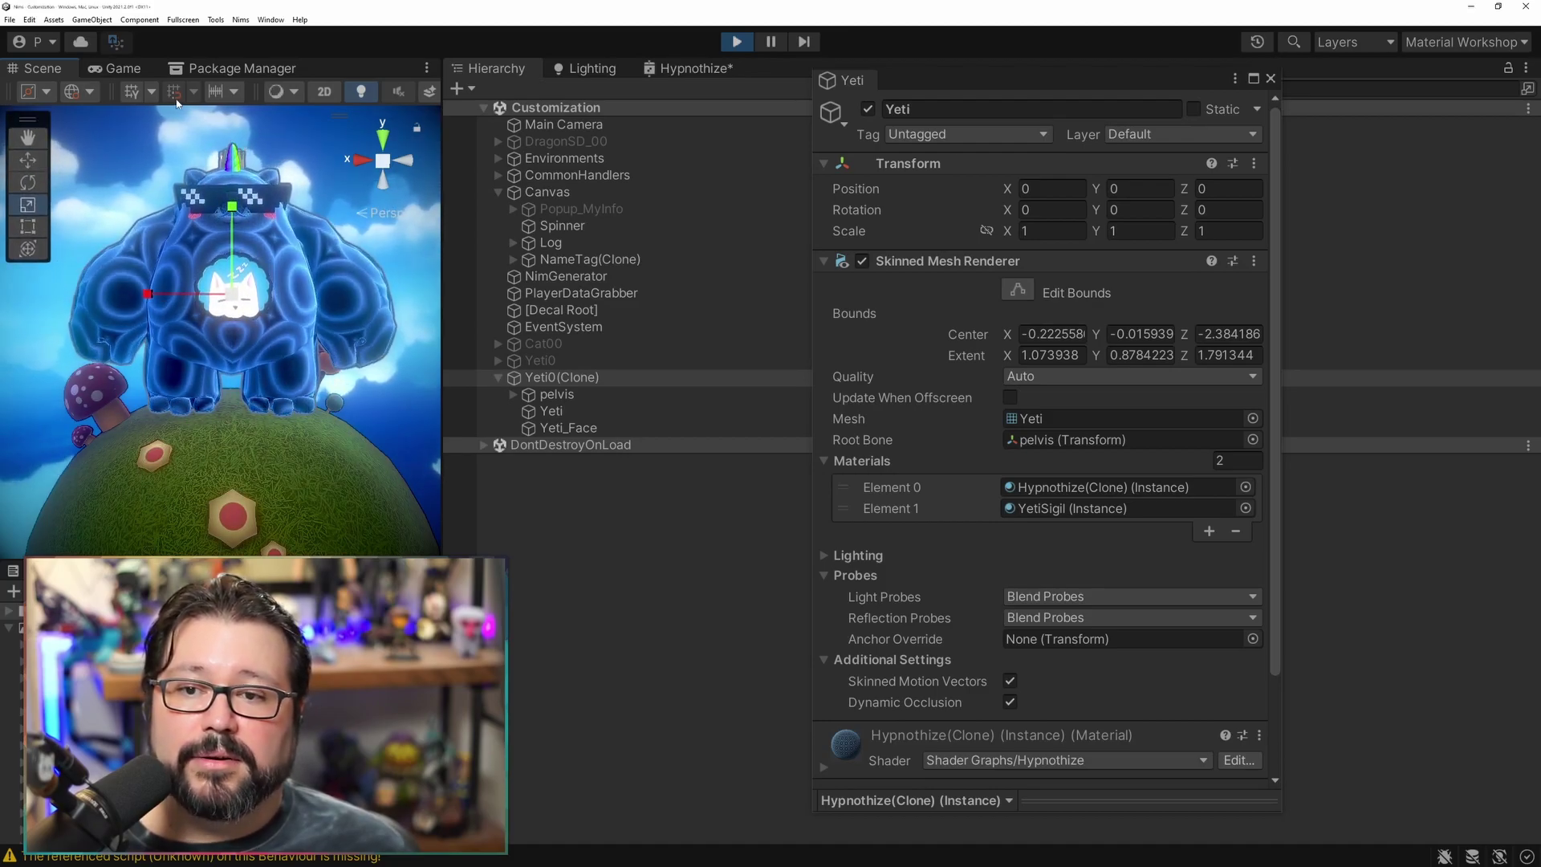
{"action": "mouse_move", "coordinate": [256, 90]}
{"action": "left_mouse_down"}
{"action": "mouse_move", "coordinate": [254, 144]}
{"action": "mouse_move", "coordinate": [132, 165]}
{"action": "mouse_move", "coordinate": [48, 400]}
{"action": "left_mouse_up"}
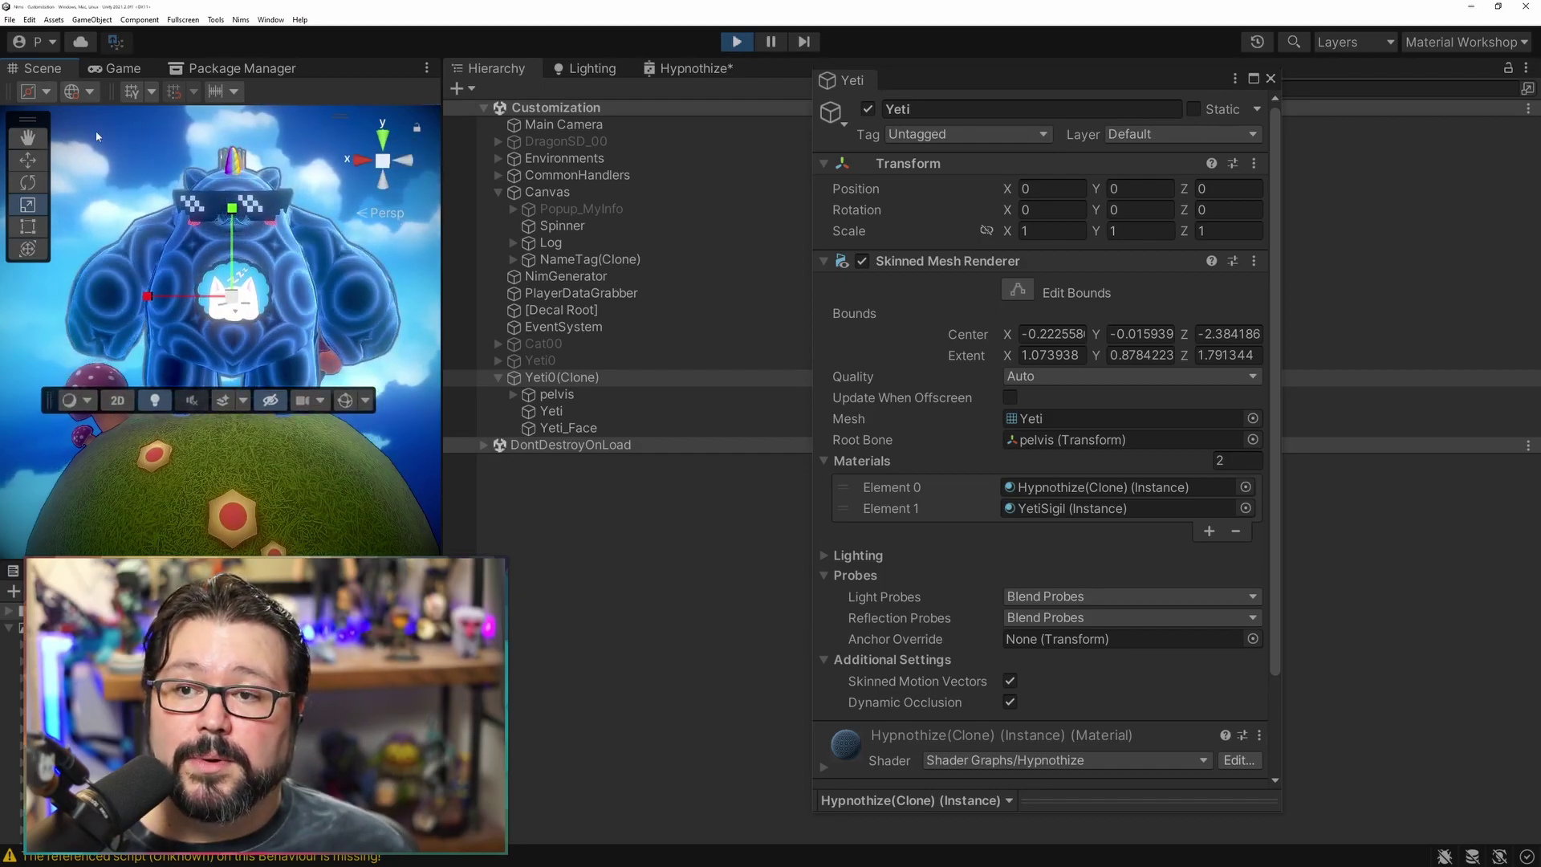
{"action": "left_click", "coordinate": [1051, 230]}
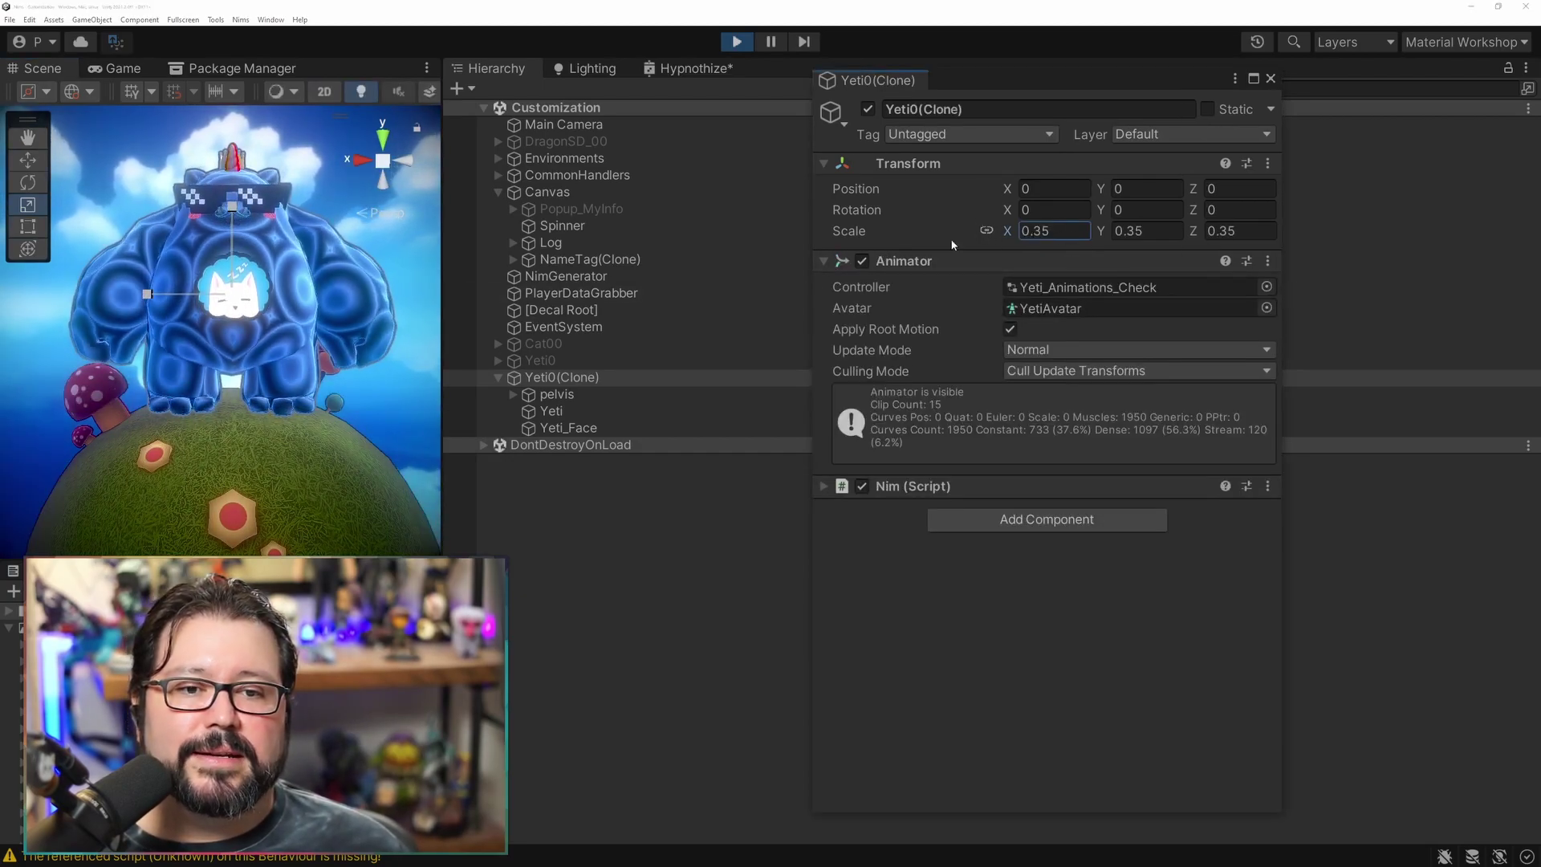